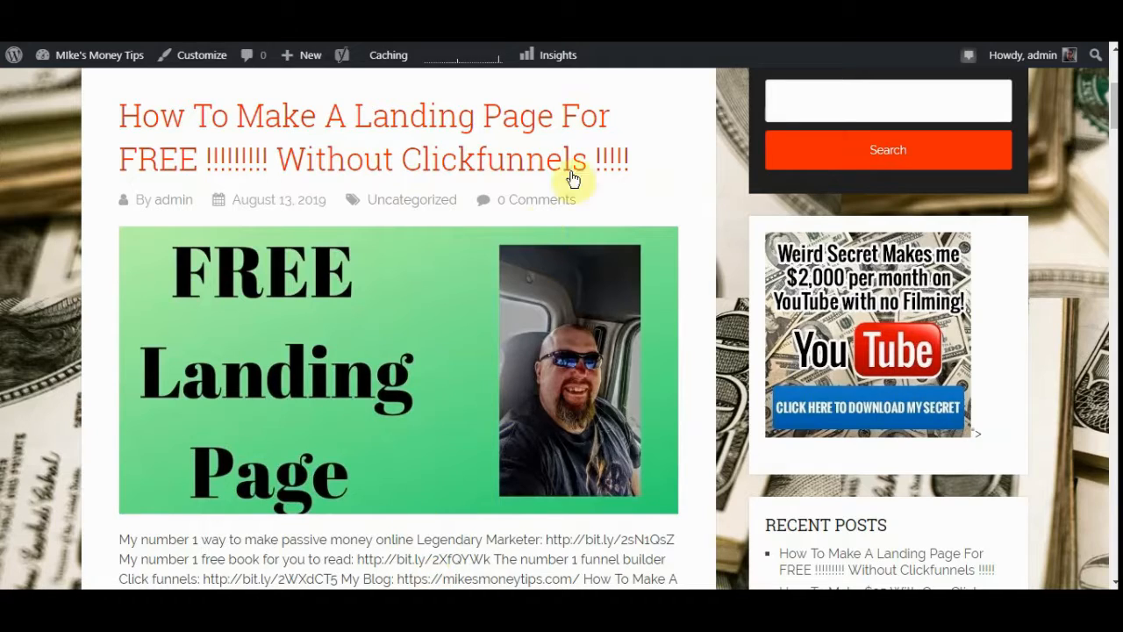
# Switch to Fiverr and search its services for "background removal"
pyautogui.click(649, 26)
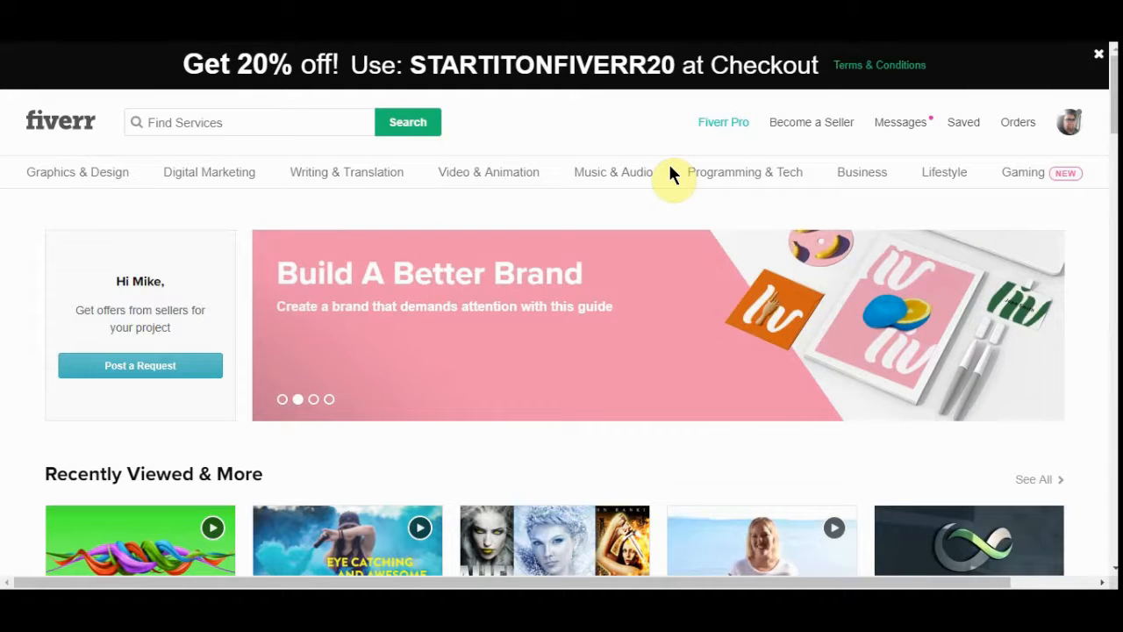
pyautogui.click(246, 123)
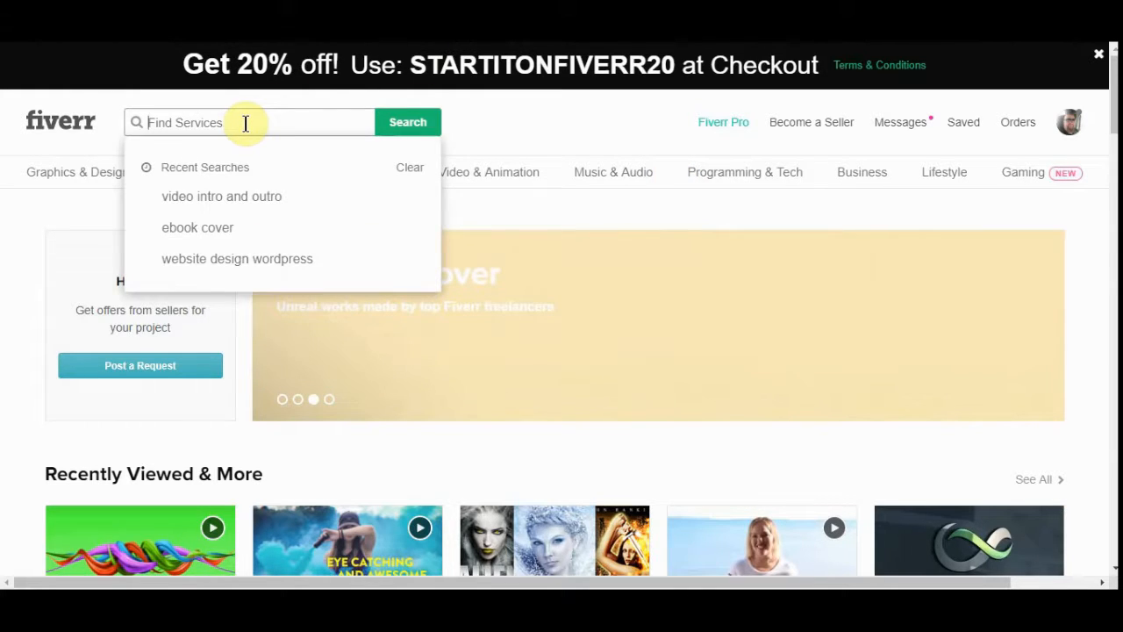
pyautogui.write('bac')
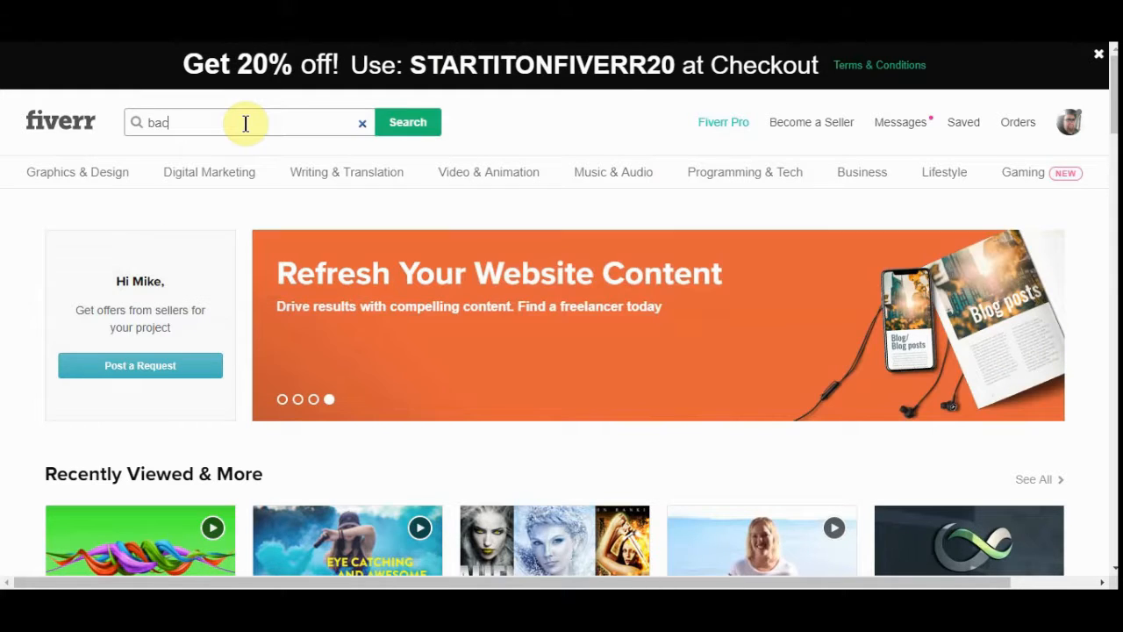
pyautogui.write('kgr')
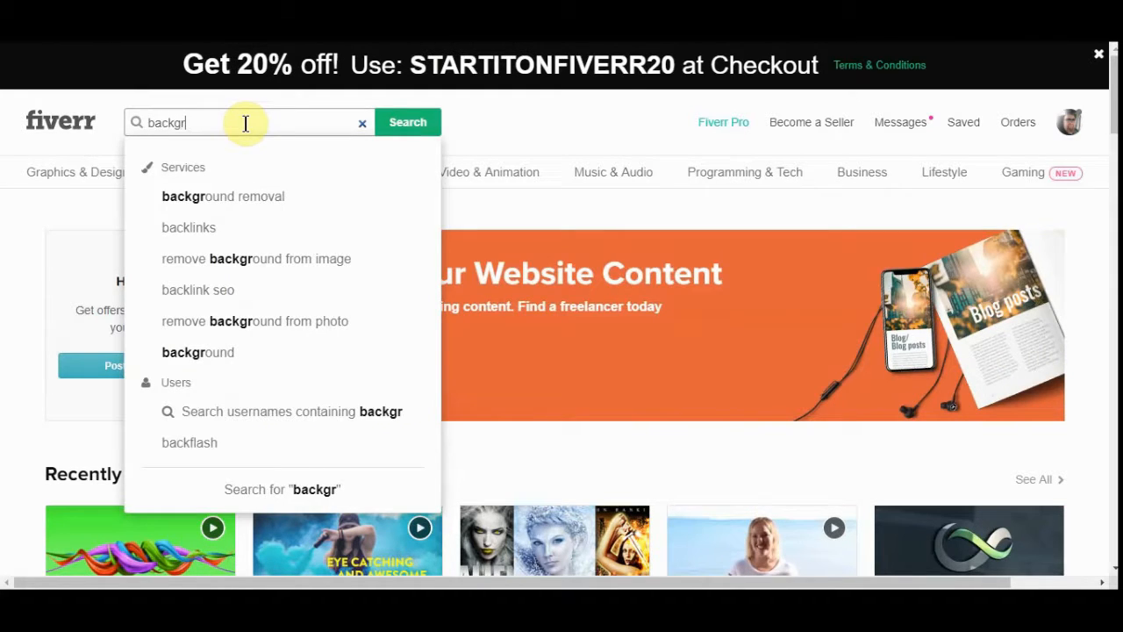
pyautogui.write('ound ')
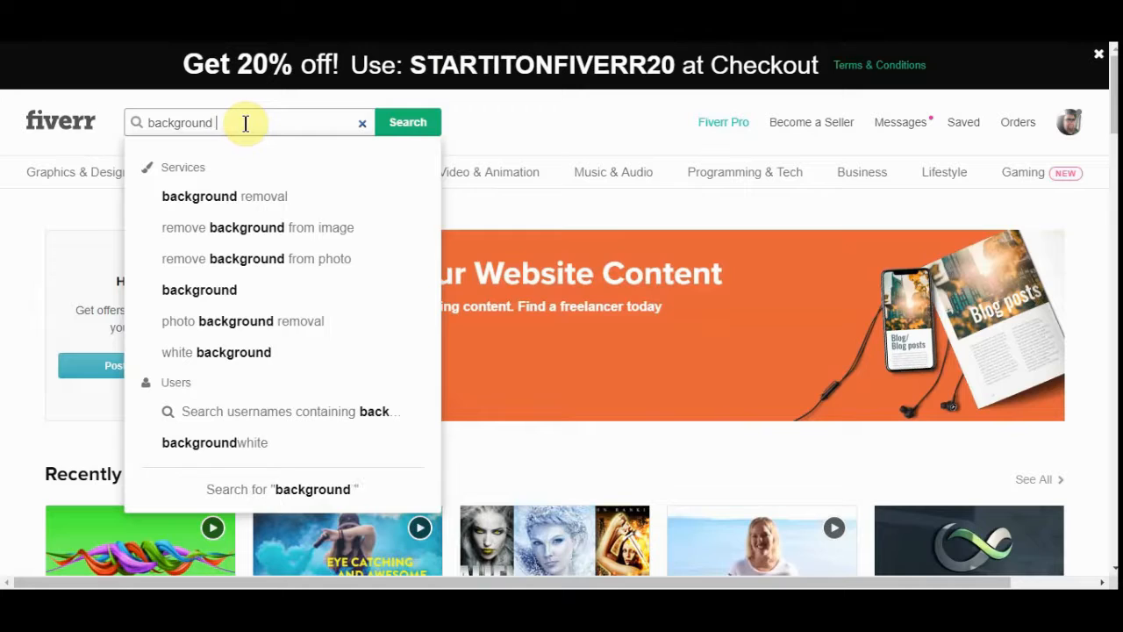
pyautogui.write('remo')
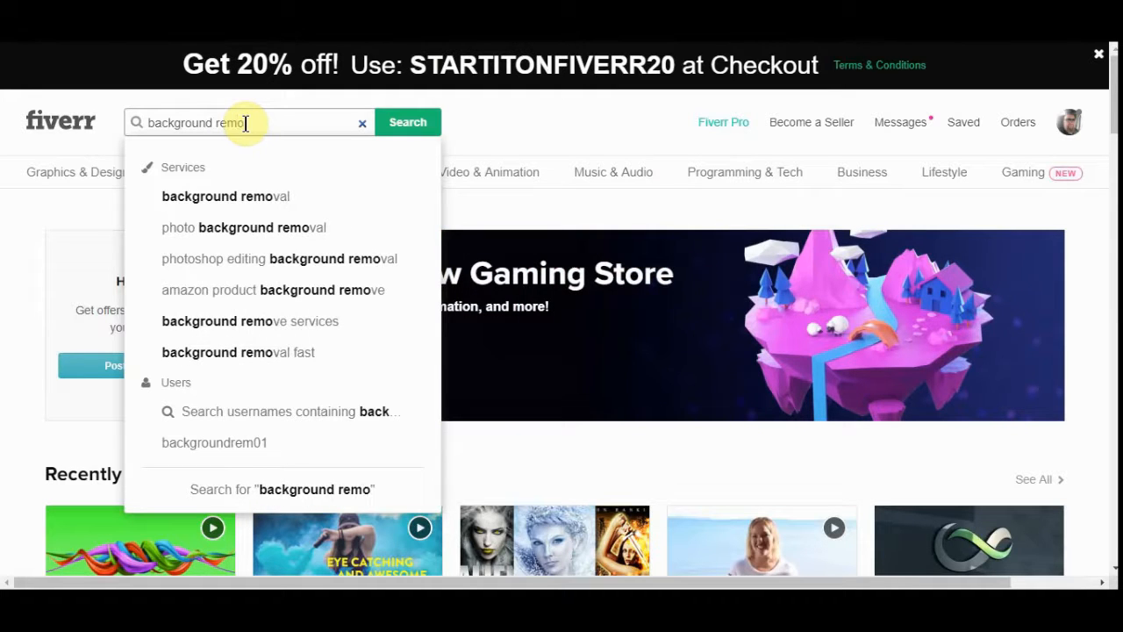
pyautogui.write('val')
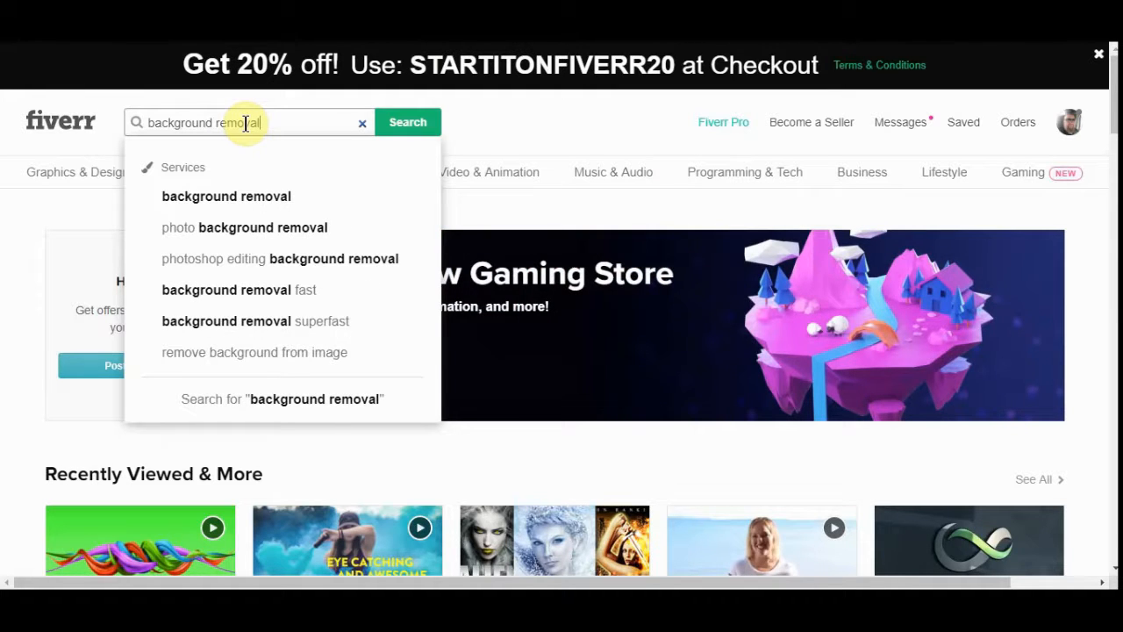
pyautogui.click(258, 196)
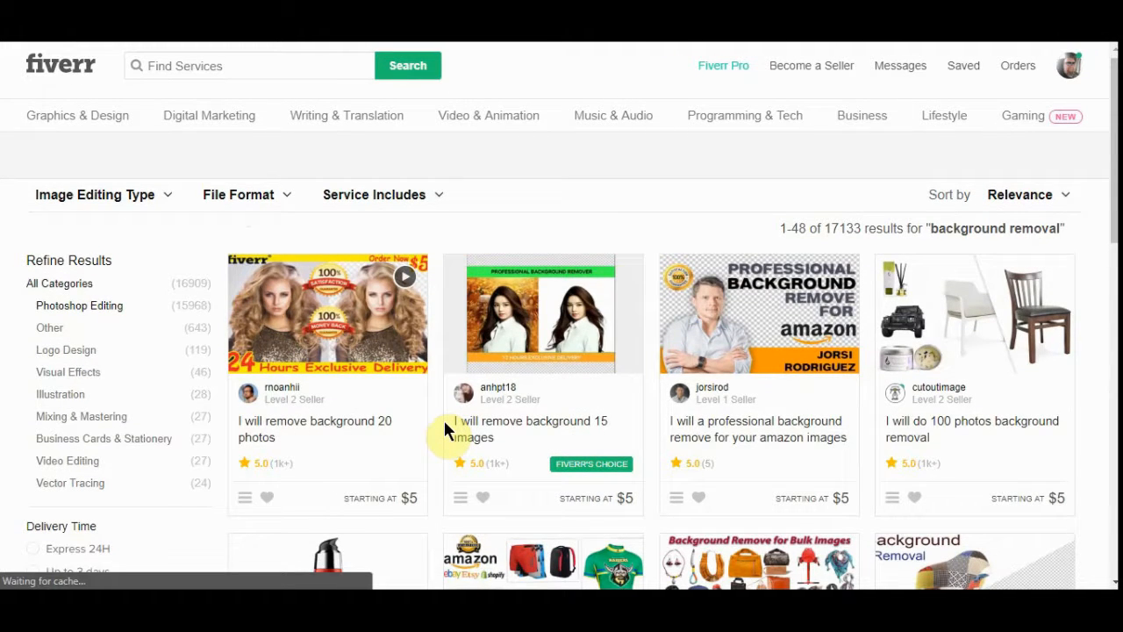
# Open the Fiverr's Choice gig "I will remove background 15 images" from the search results
pyautogui.scroll(-1, 445, 422)
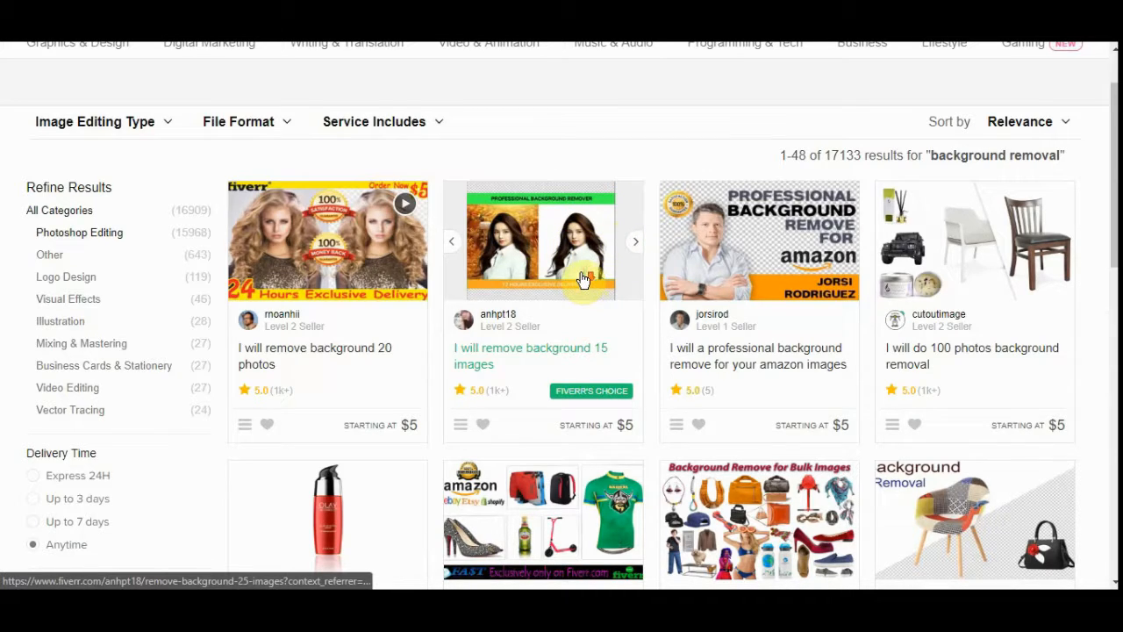
pyautogui.scroll(-1, 583, 280)
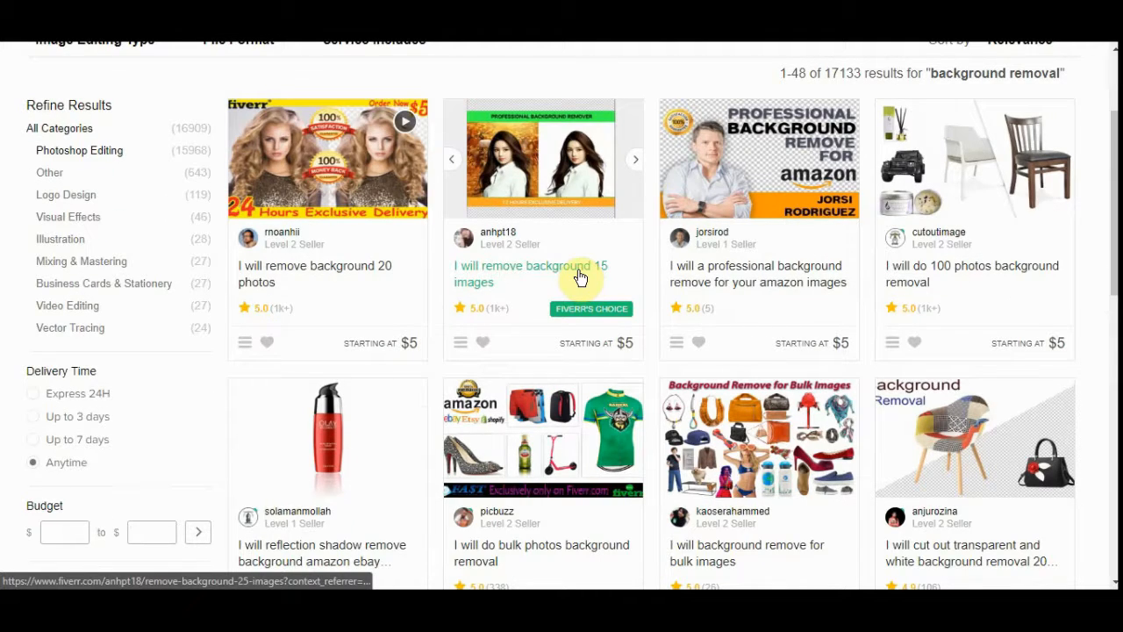
pyautogui.click(579, 277)
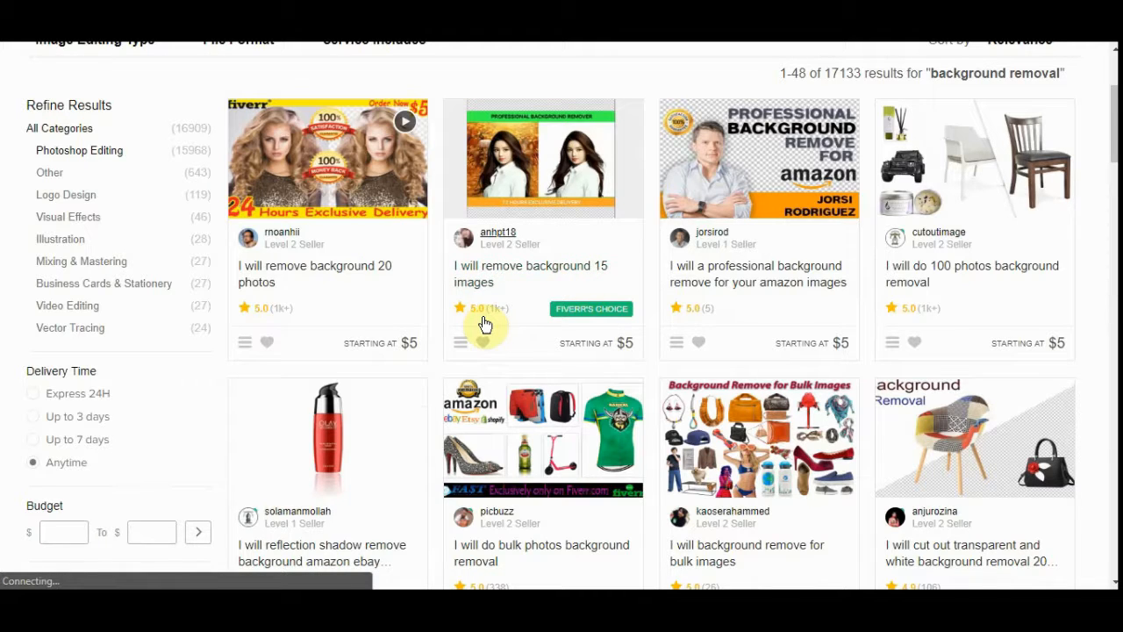
pyautogui.click(622, 349)
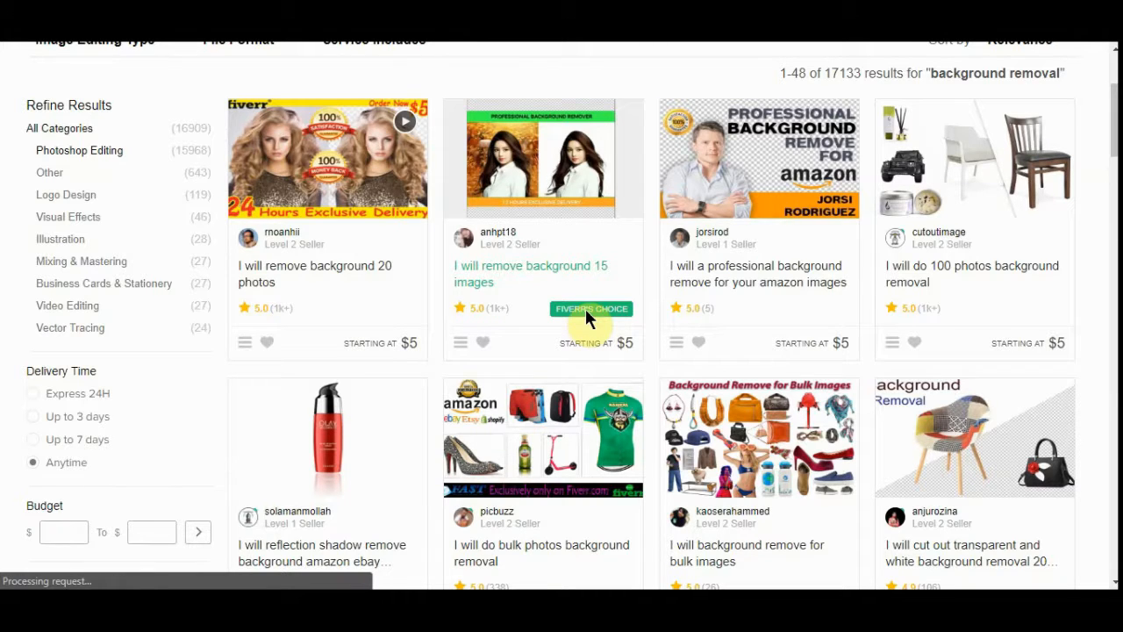
pyautogui.click(579, 279)
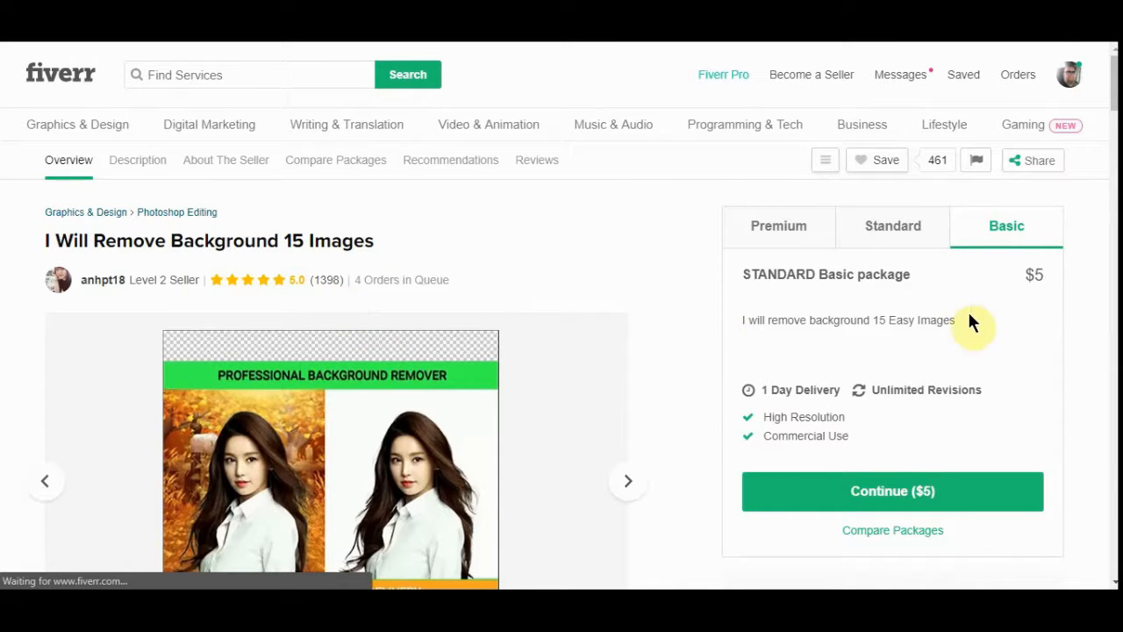
# Compare the gig's Standard and Premium packages, ending on the Standard package
pyautogui.click(912, 227)
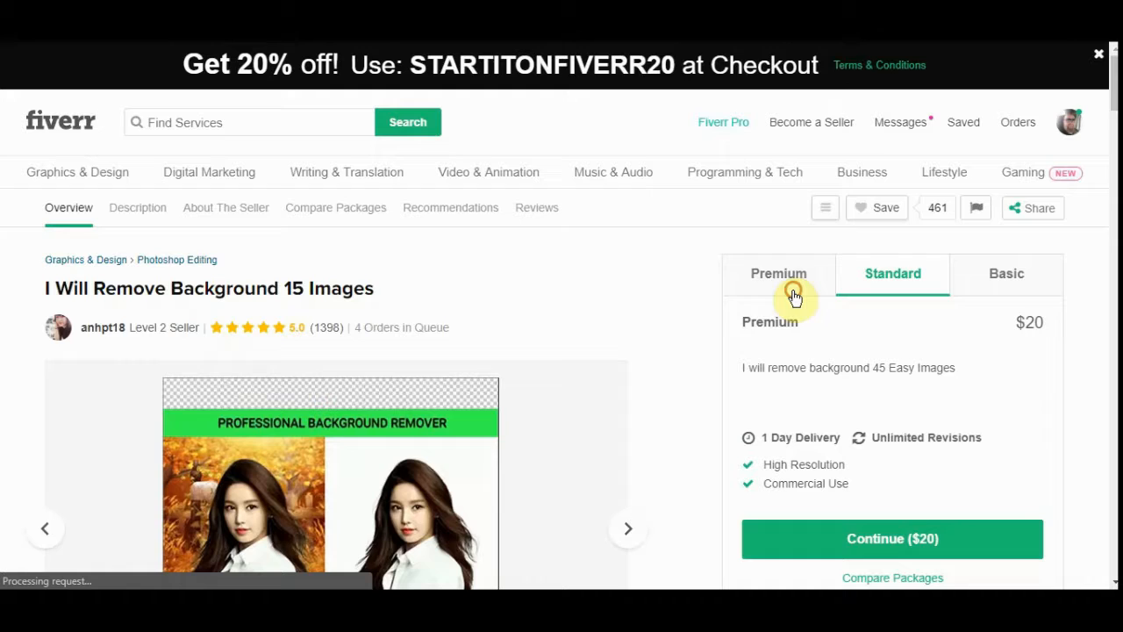
pyautogui.click(793, 296)
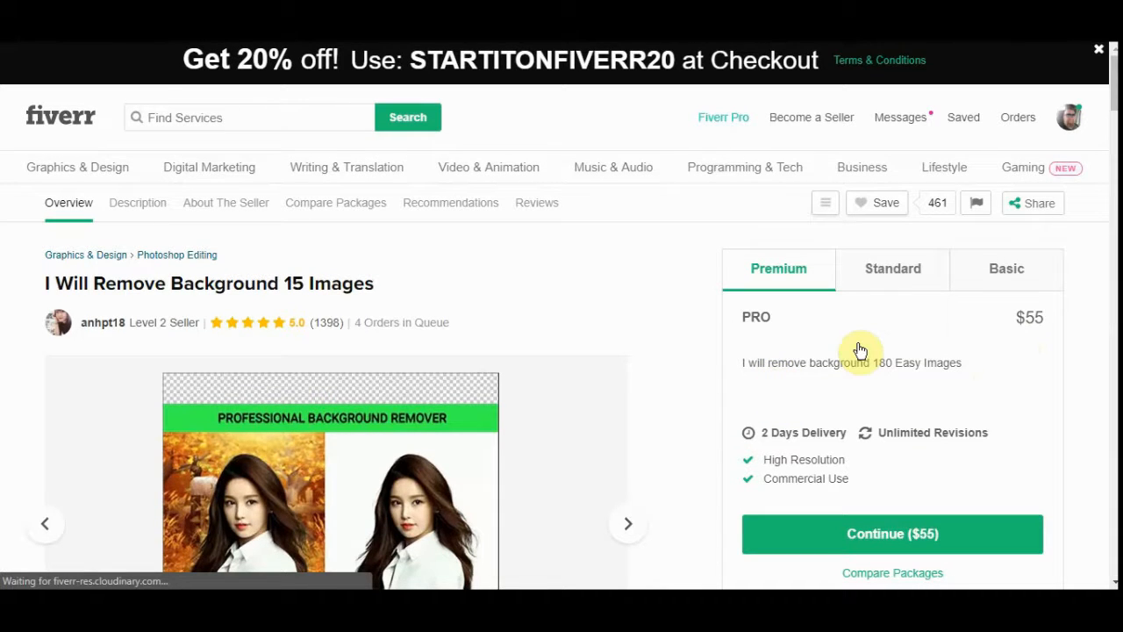
pyautogui.scroll(-1, 770, 223)
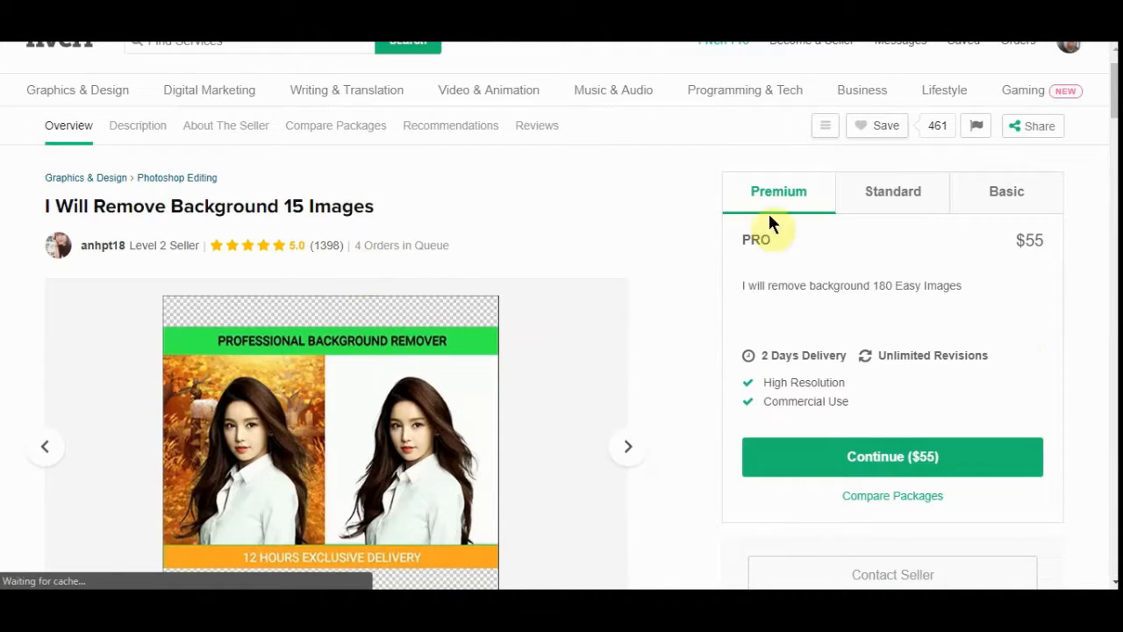
pyautogui.click(908, 198)
pyautogui.click(916, 195)
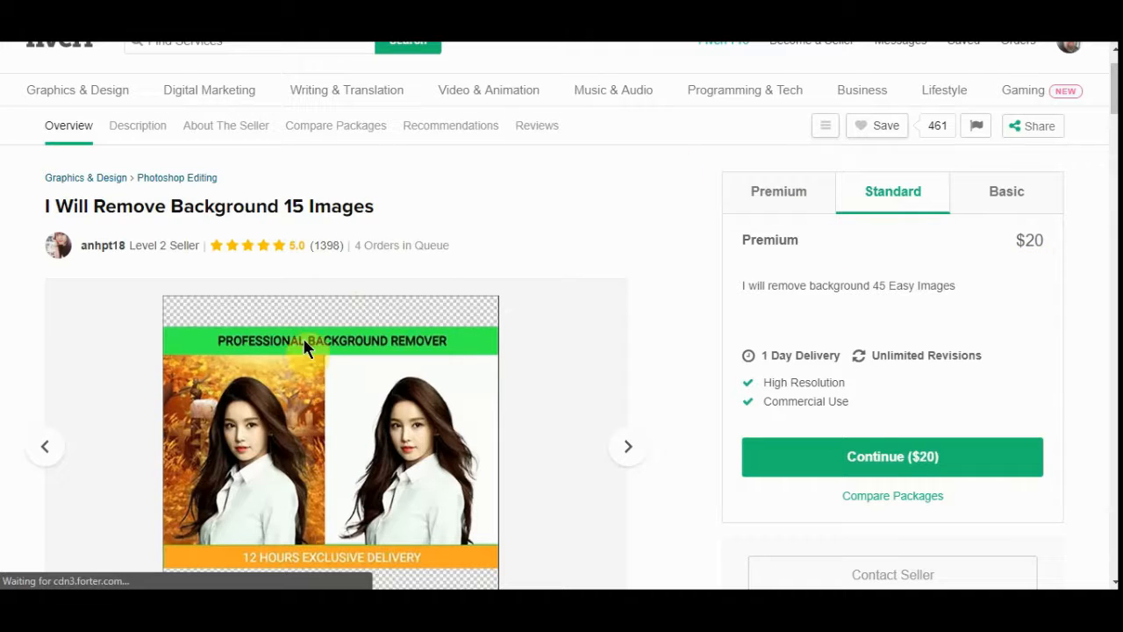
# Switch to Calculator, multiply the $5 base price by the 1398 reviews, and close the calculator
pyautogui.click(492, 605)
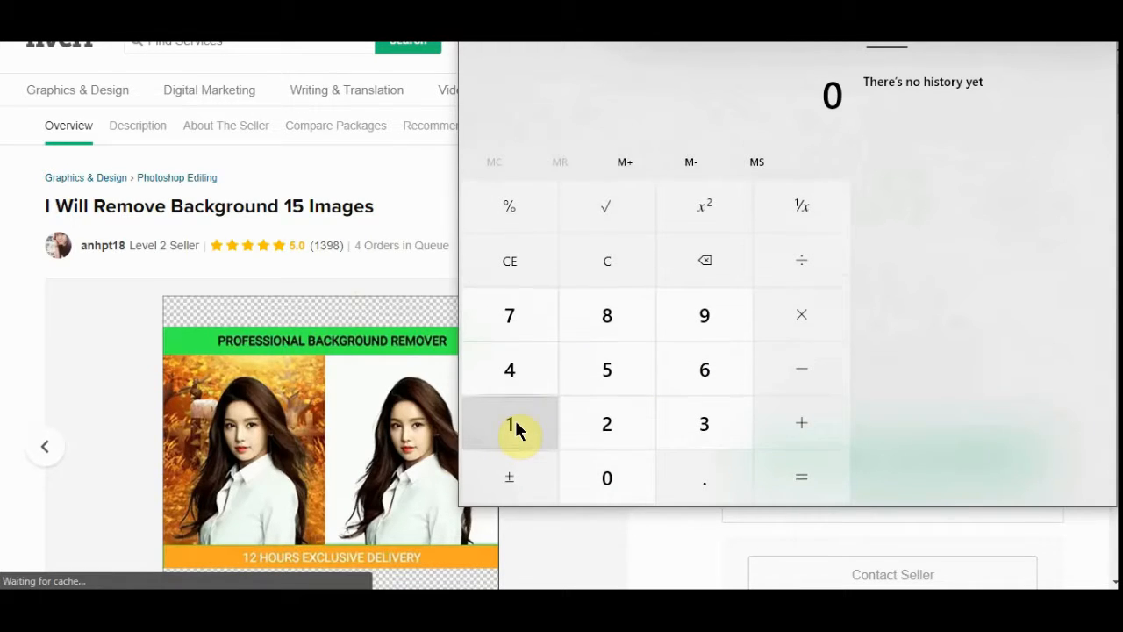
pyautogui.click(599, 383)
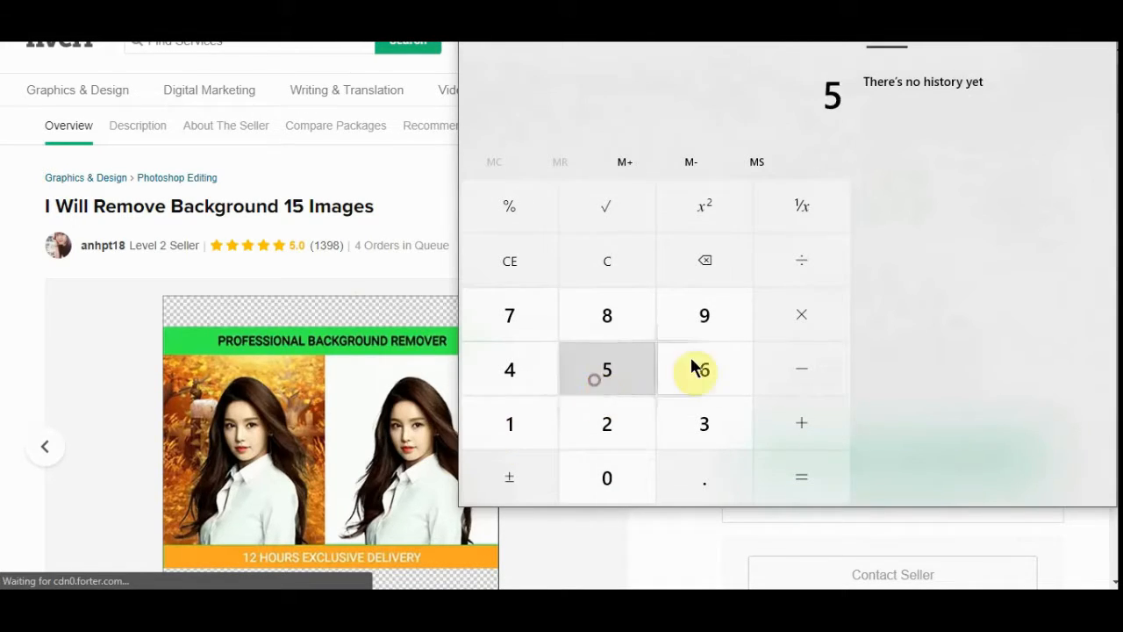
pyautogui.click(792, 320)
pyautogui.click(523, 427)
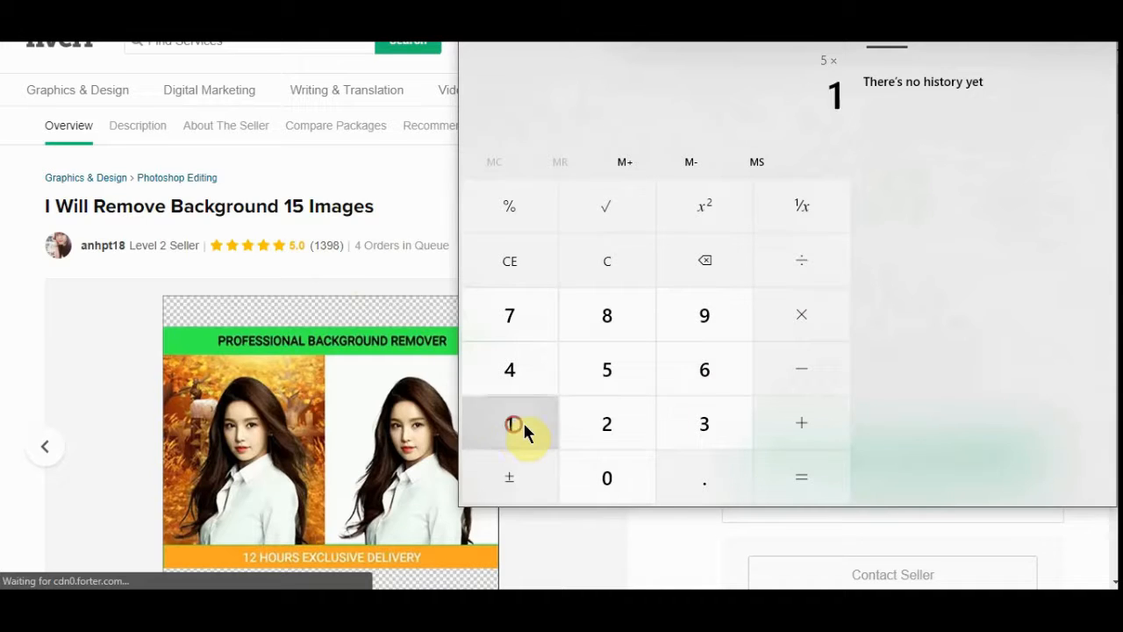
pyautogui.click(723, 429)
pyautogui.click(712, 303)
pyautogui.click(595, 334)
pyautogui.click(800, 472)
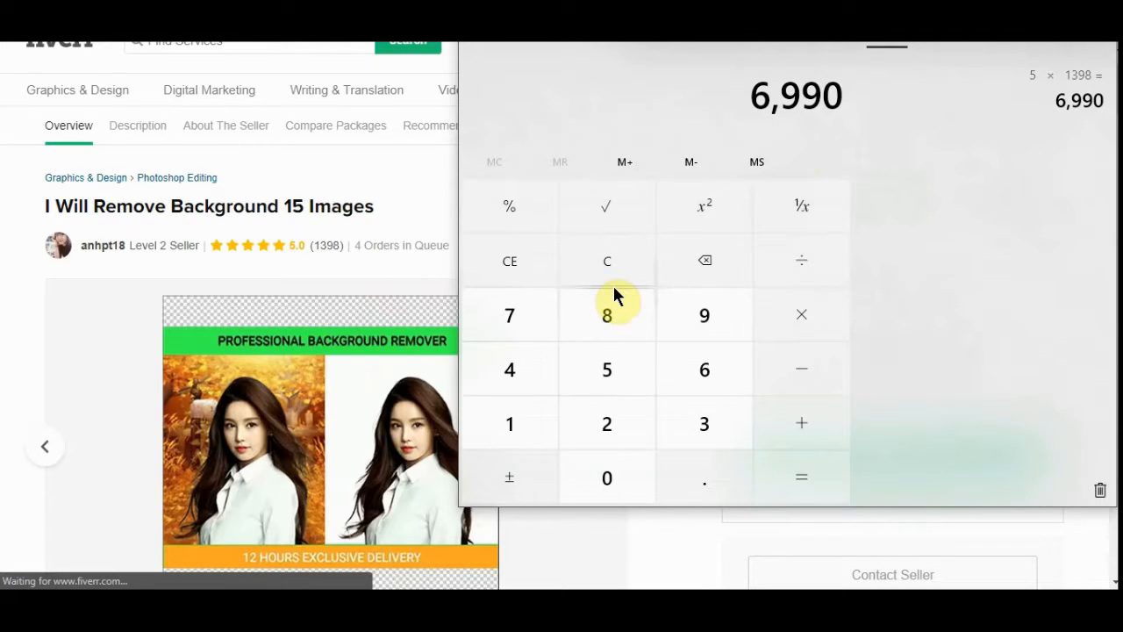
pyautogui.click(1097, 26)
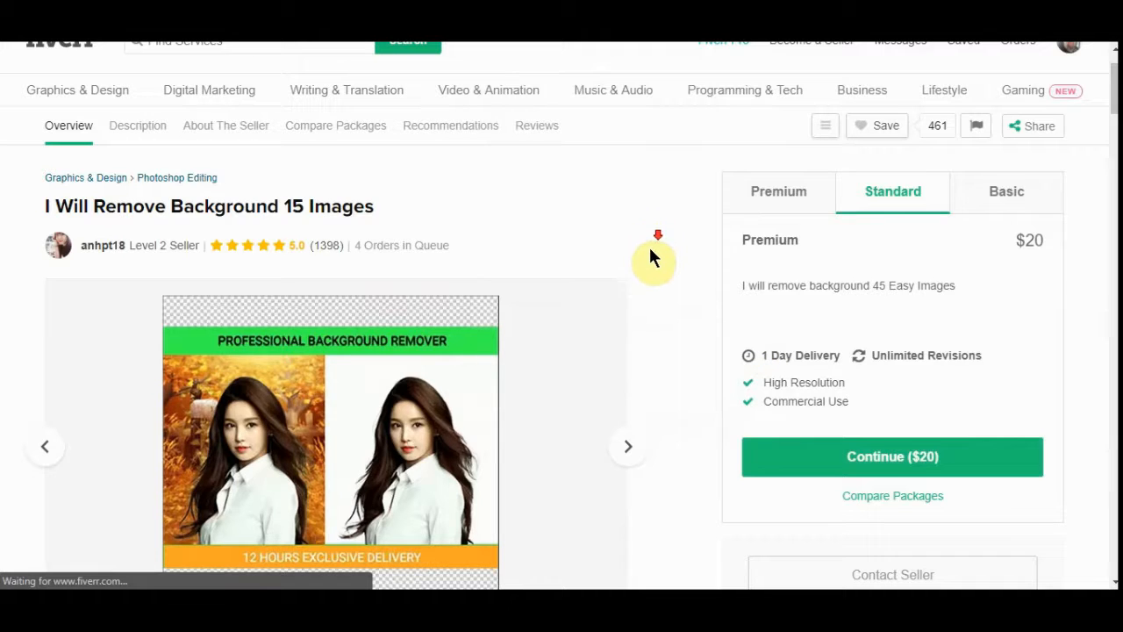
# View the gig's sample images, including the serum bottle and the wooden board, and return to the search results
pyautogui.scroll(-1, 640, 280)
pyautogui.scroll(-1, 298, 417)
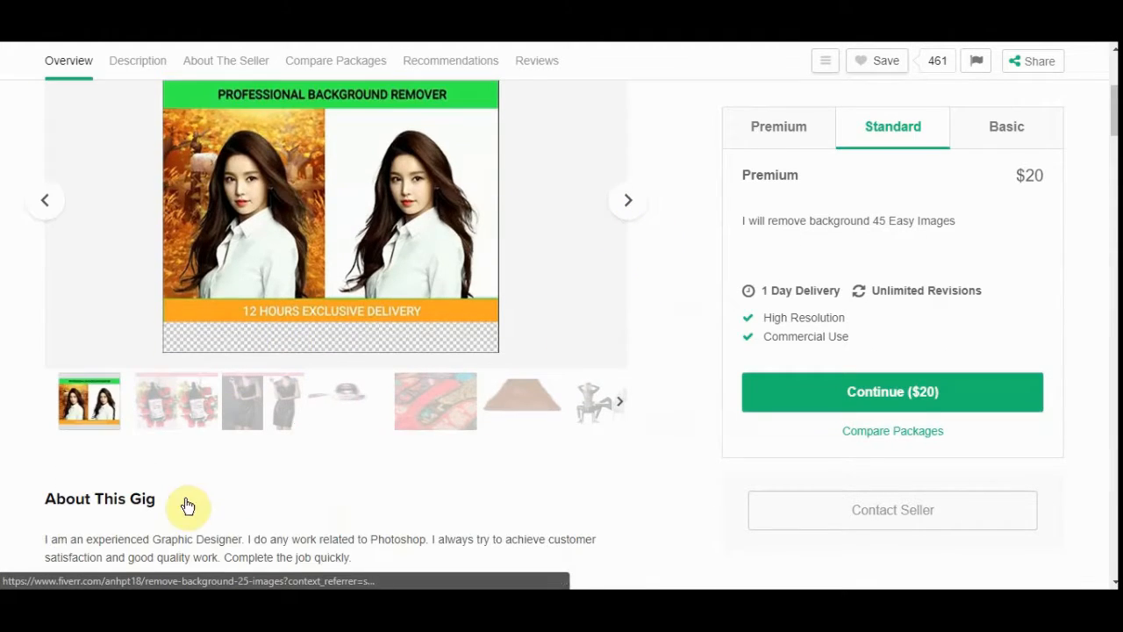
pyautogui.click(196, 407)
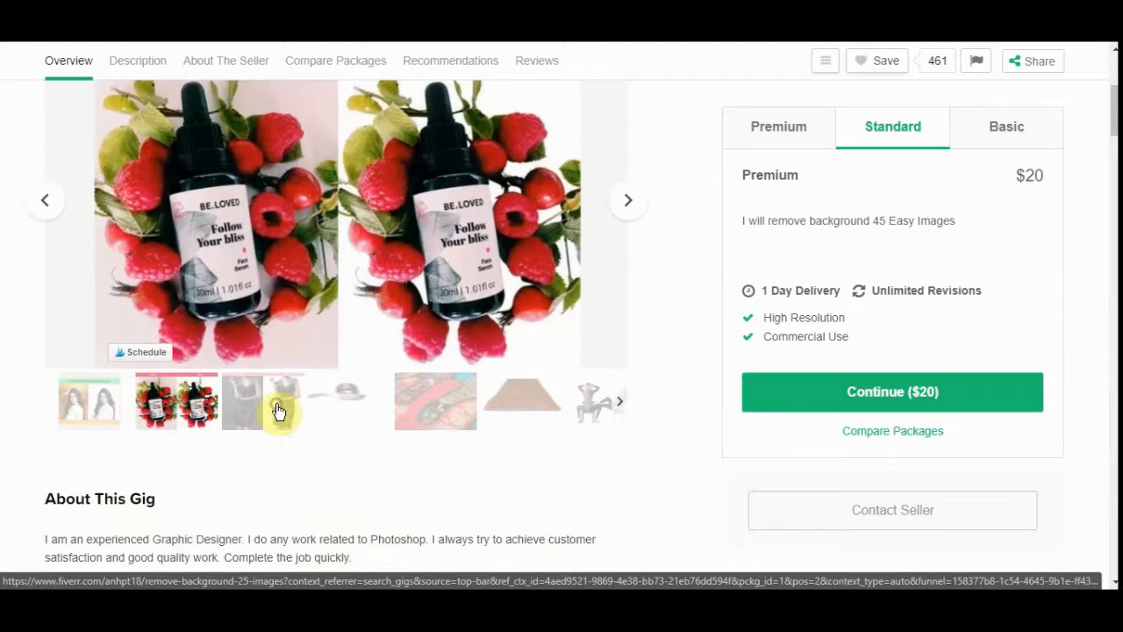
pyautogui.scroll(1, 381, 423)
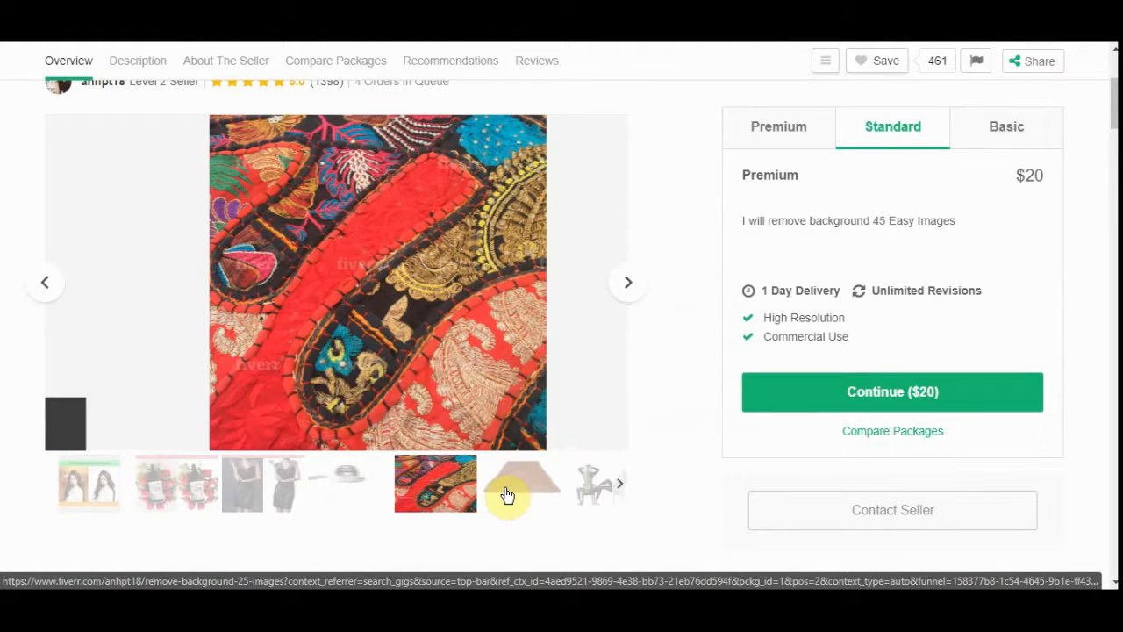
pyautogui.click(516, 492)
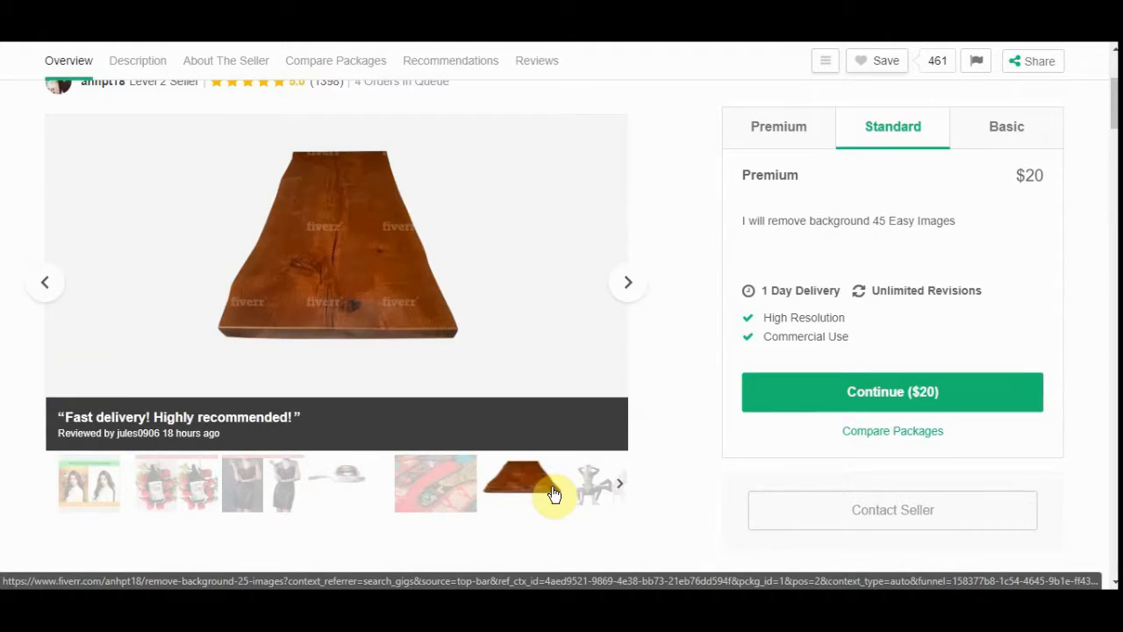
pyautogui.scroll(3, 653, 378)
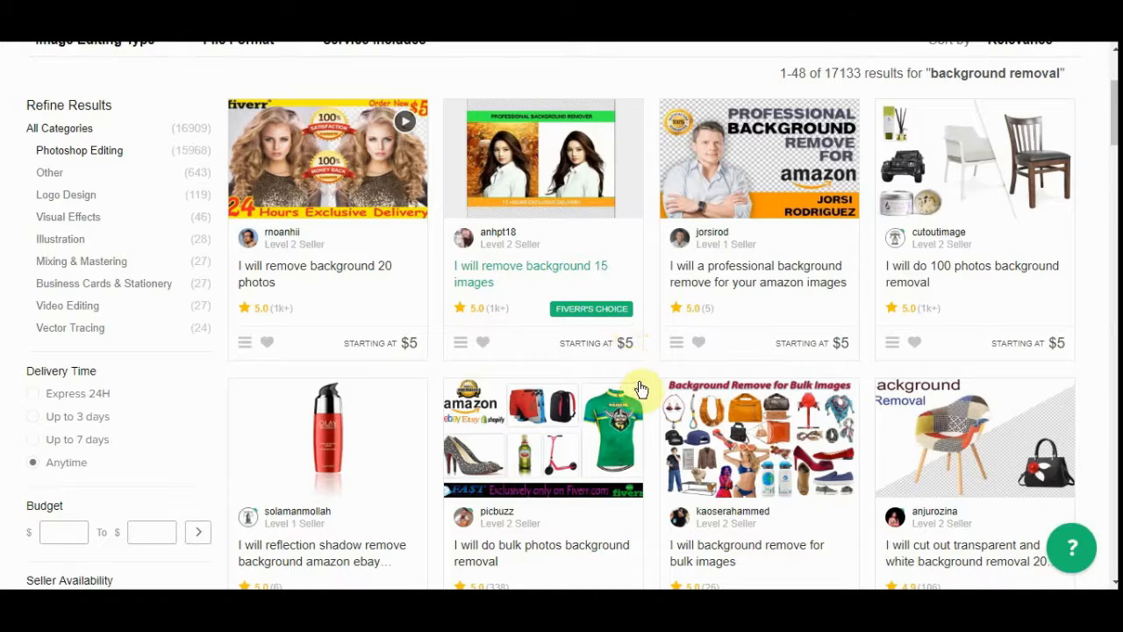
# Browse further down the background removal results to examine other sellers' offers, ratings and starting prices
pyautogui.scroll(-2, 868, 443)
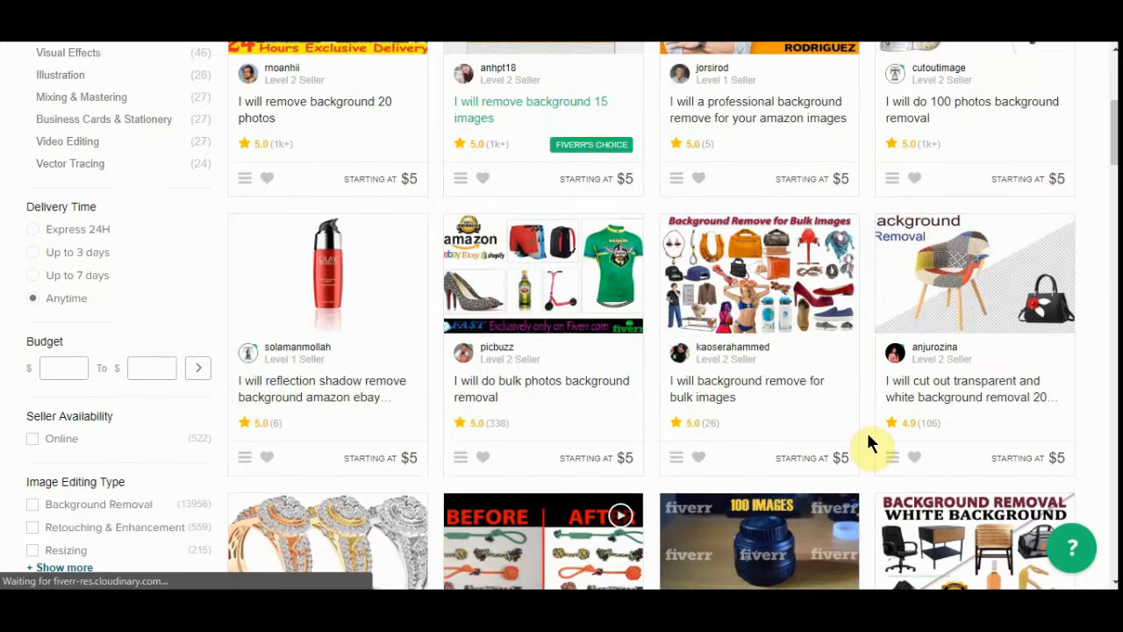
pyautogui.scroll(-3, 596, 462)
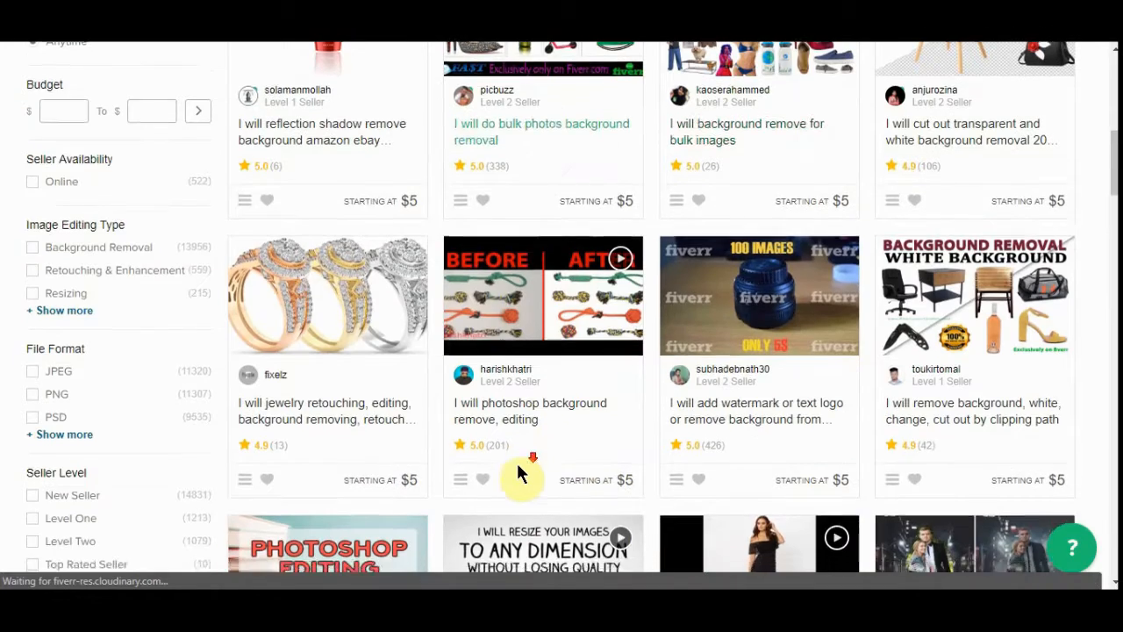
pyautogui.scroll(-3, 517, 474)
pyautogui.scroll(-2, 520, 473)
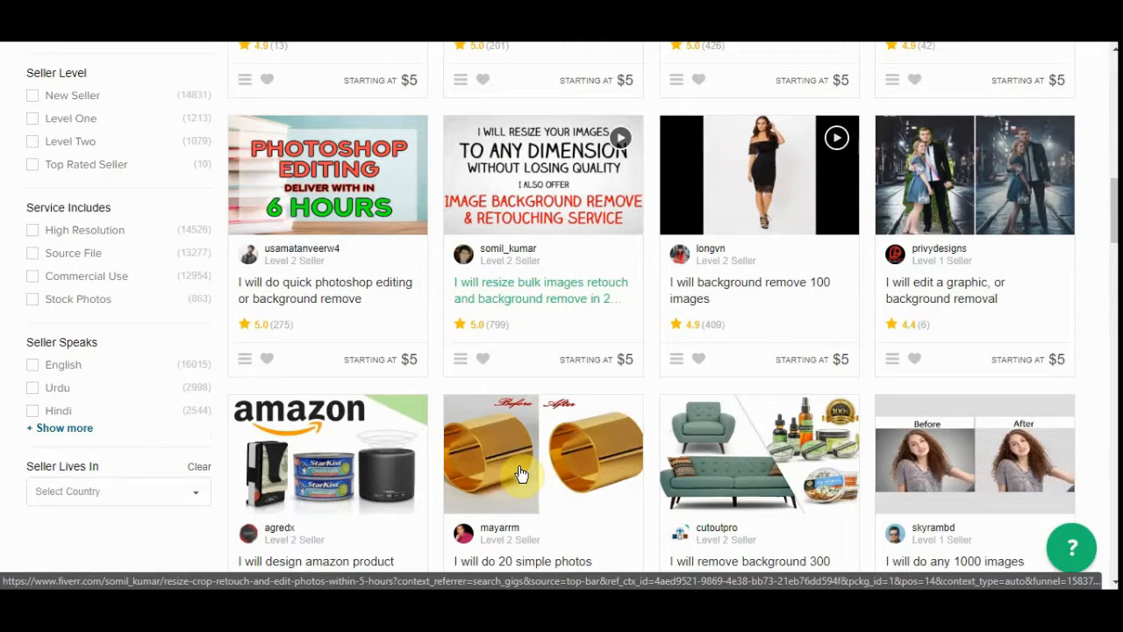
pyautogui.scroll(-1, 521, 474)
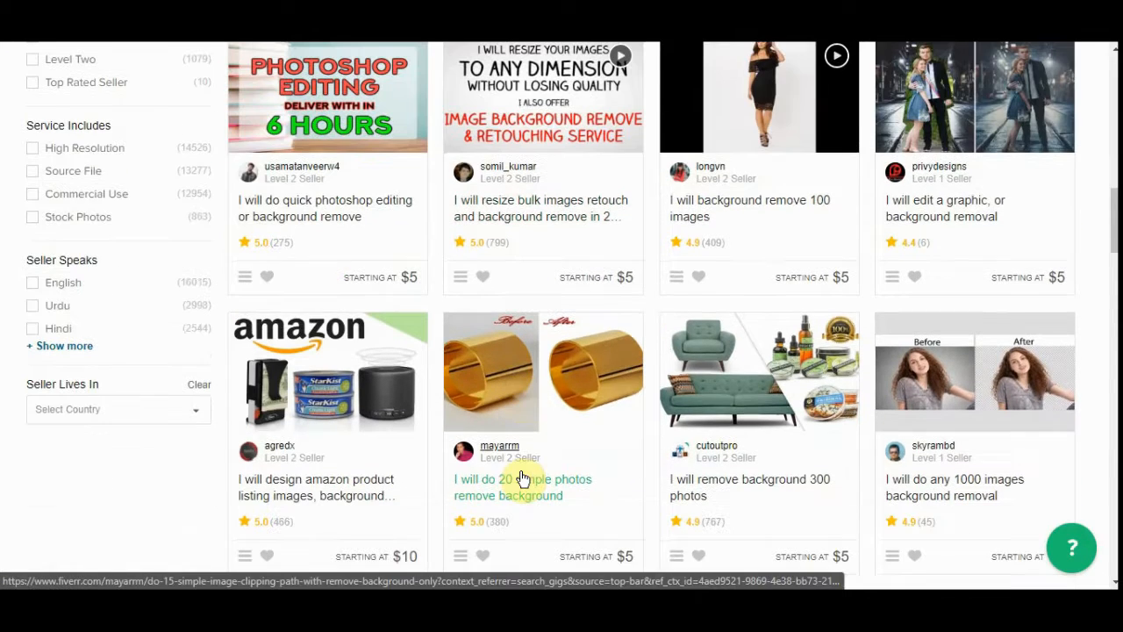
pyautogui.click(521, 477)
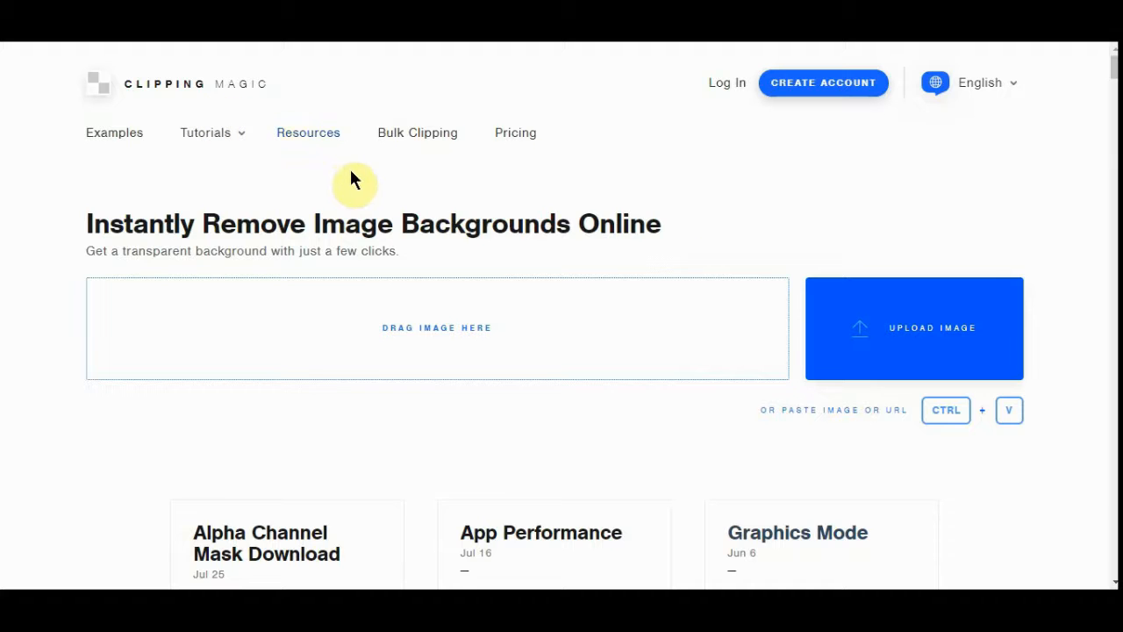
# Look over the Clipping Magic home page down to the previously uploaded images
pyautogui.scroll(-1, 372, 183)
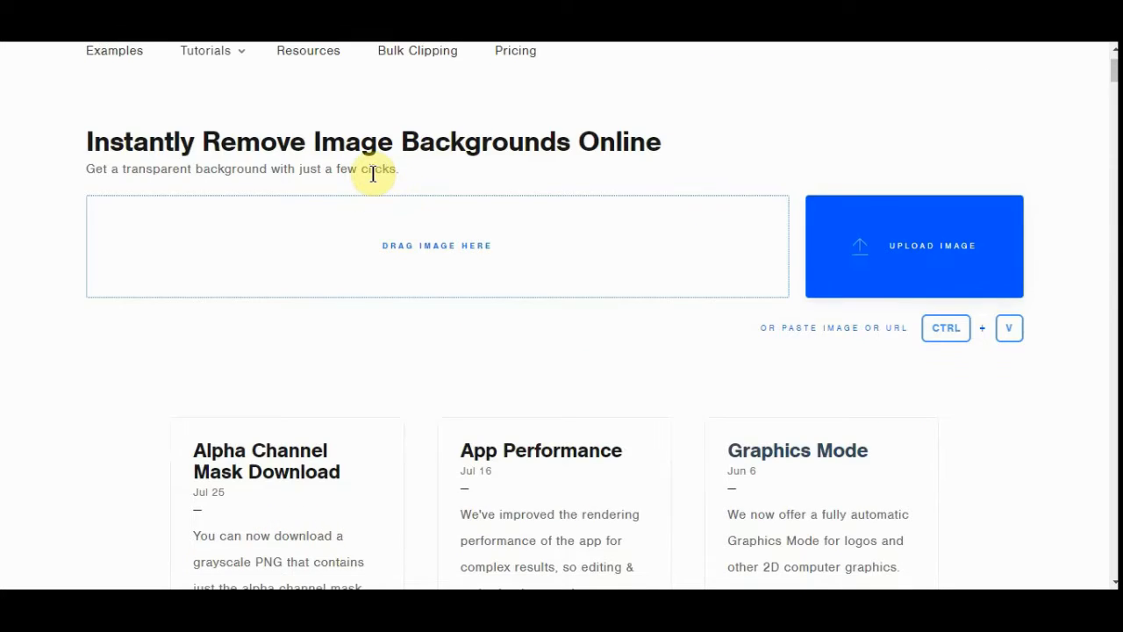
pyautogui.scroll(-2, 373, 180)
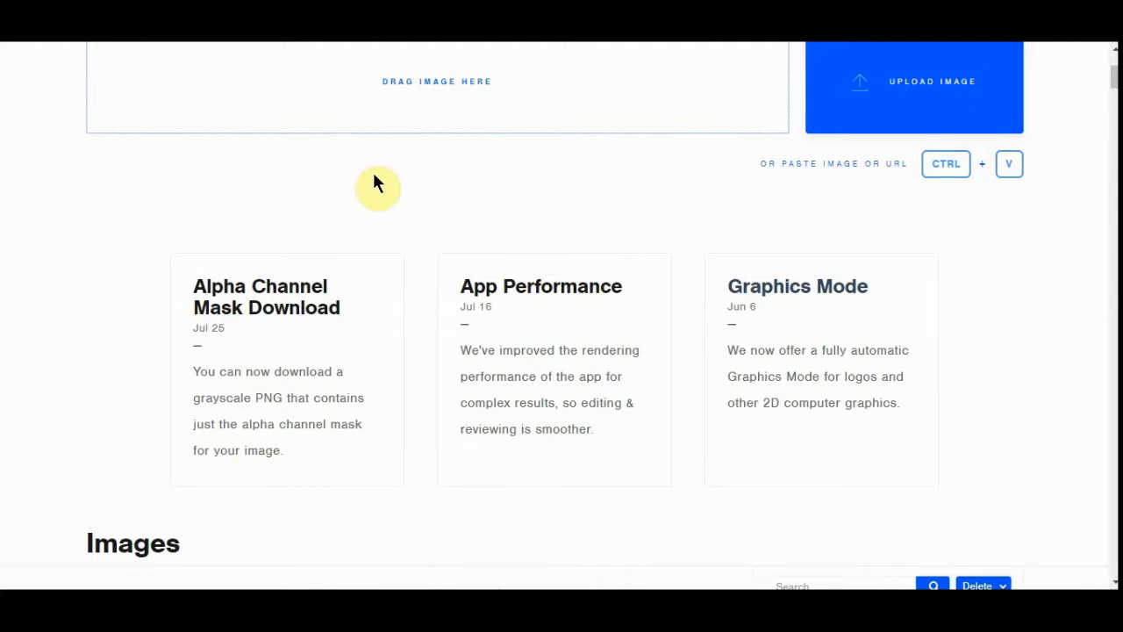
pyautogui.scroll(-2, 372, 183)
pyautogui.scroll(-3, 376, 189)
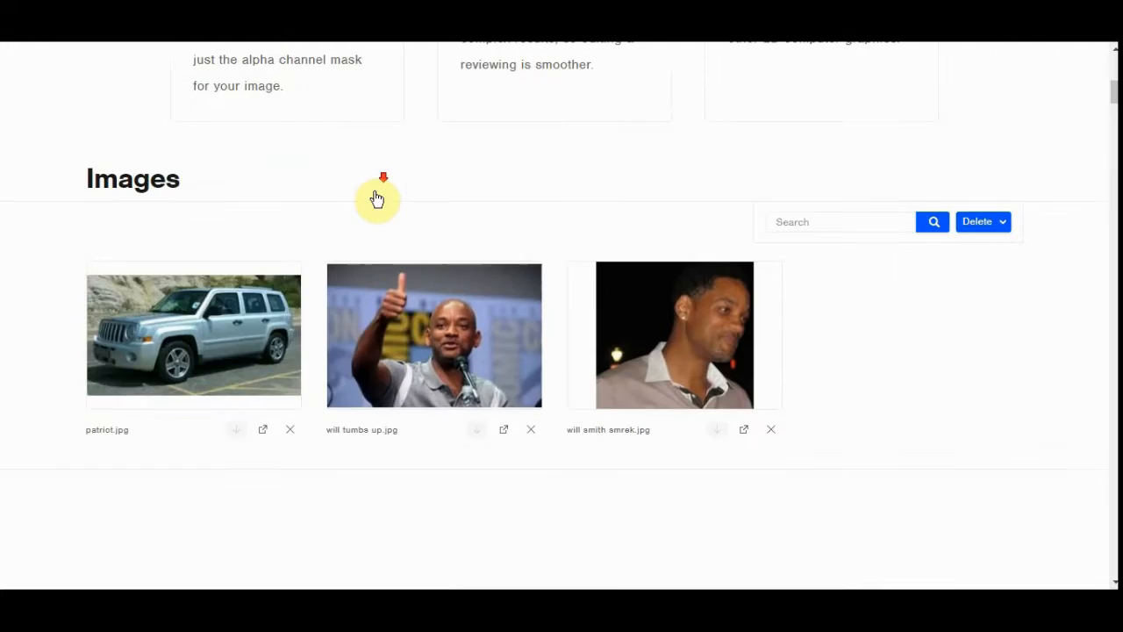
# Examine the Clipping Magic home page's Effortless and Professional sections with their demo and sample shots, and return to the uploaded images
pyautogui.scroll(-6, 376, 198)
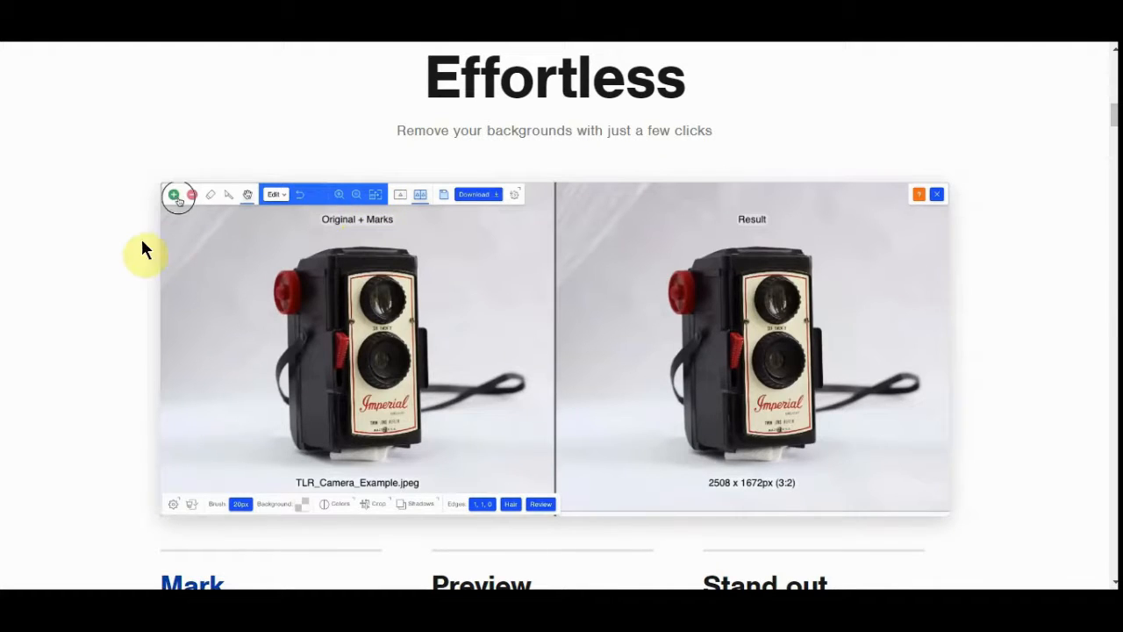
pyautogui.scroll(-5, 120, 279)
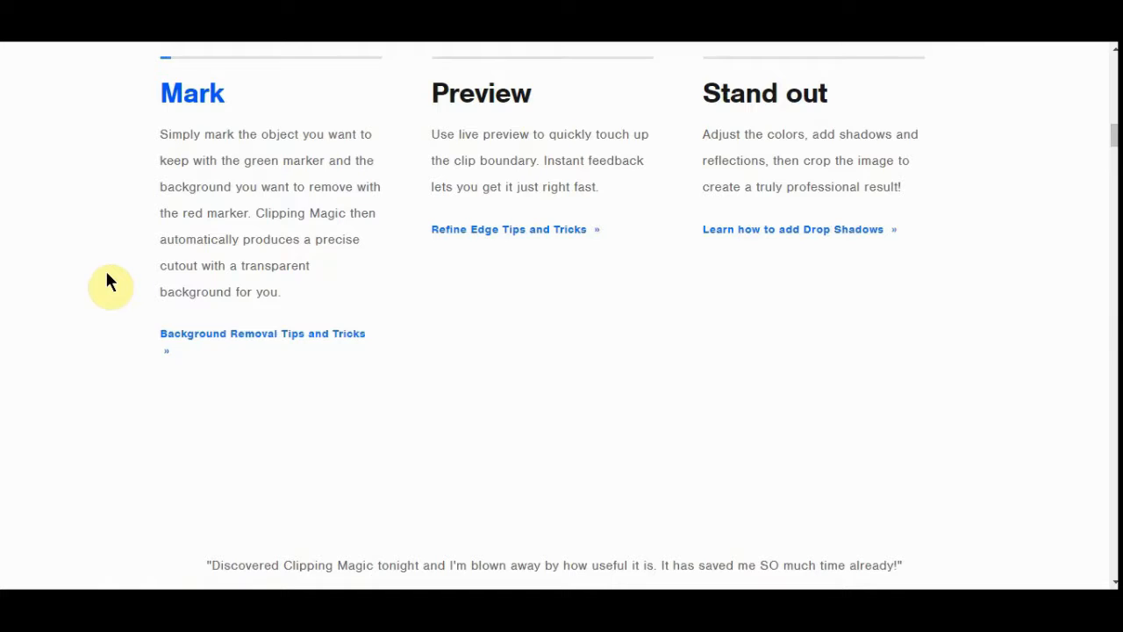
pyautogui.scroll(-3, 103, 288)
pyautogui.scroll(-3, 99, 293)
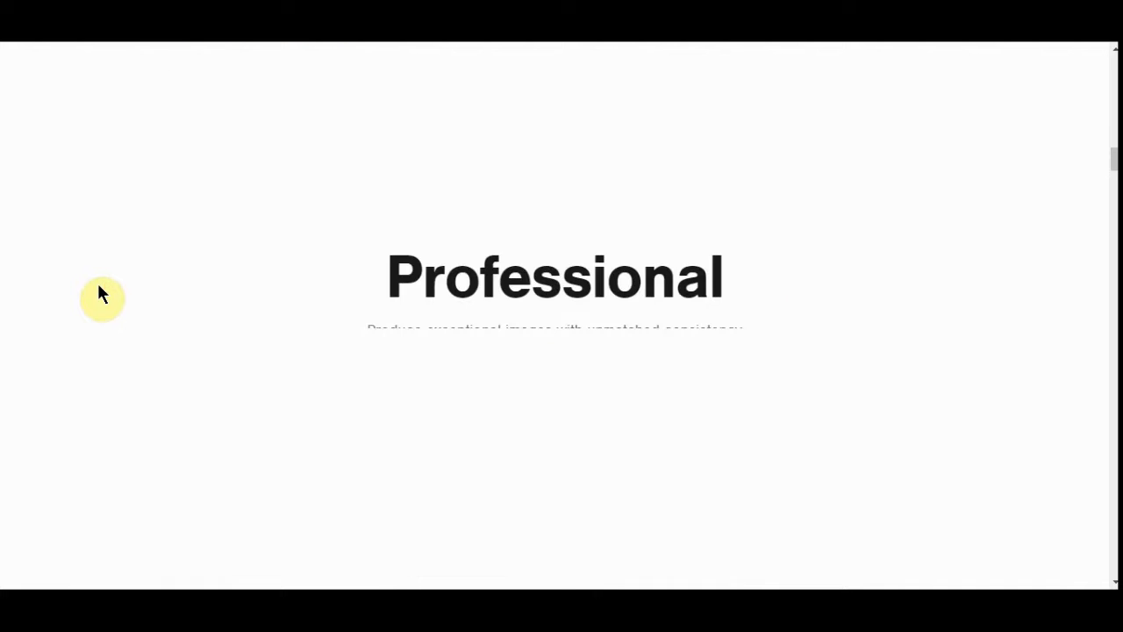
pyautogui.scroll(-3, 98, 288)
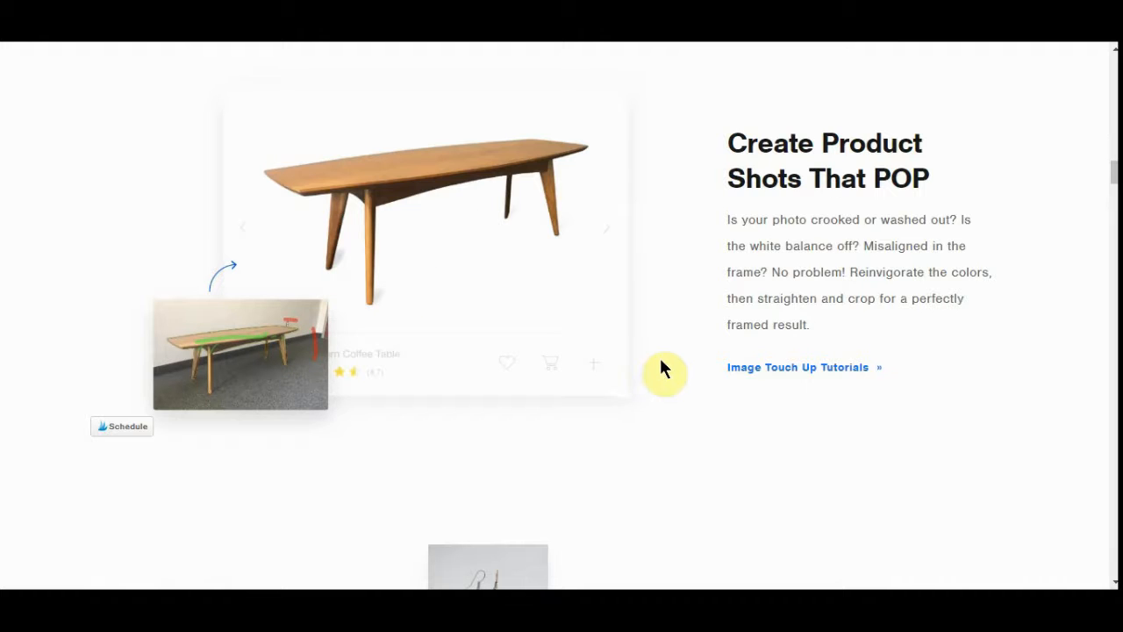
pyautogui.scroll(10, 663, 369)
pyautogui.scroll(5, 647, 318)
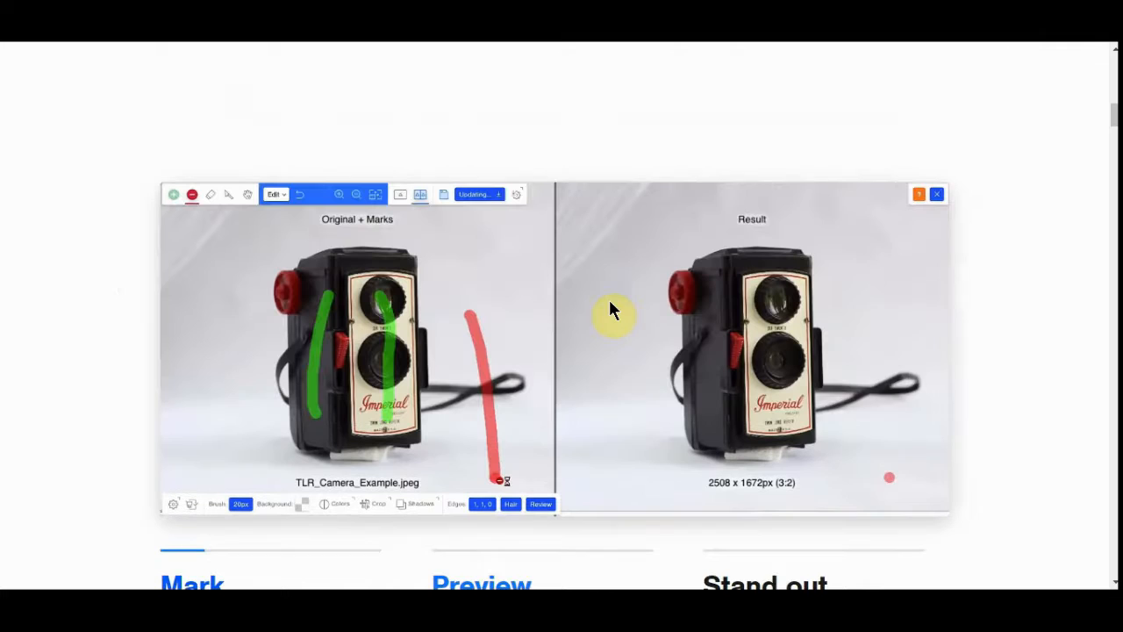
pyautogui.scroll(8, 496, 279)
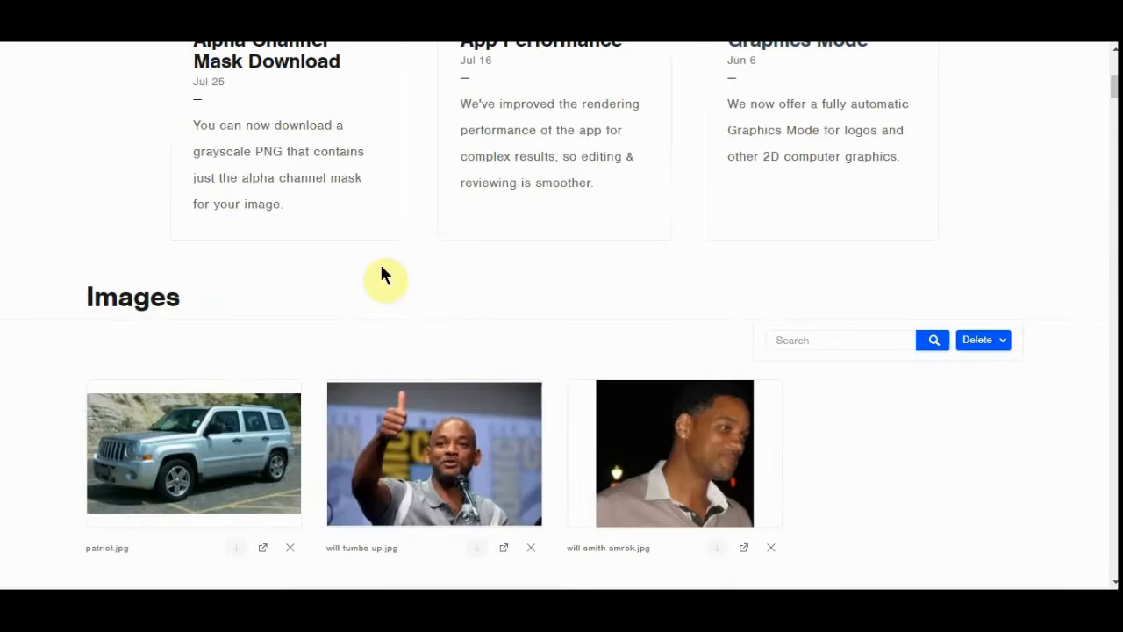
pyautogui.moveTo(188, 411); pyautogui.dragTo(213, 467)
# Upload the patriot car photo from the Downloads folder to the background removal editor
pyautogui.scroll(4, 779, 280)
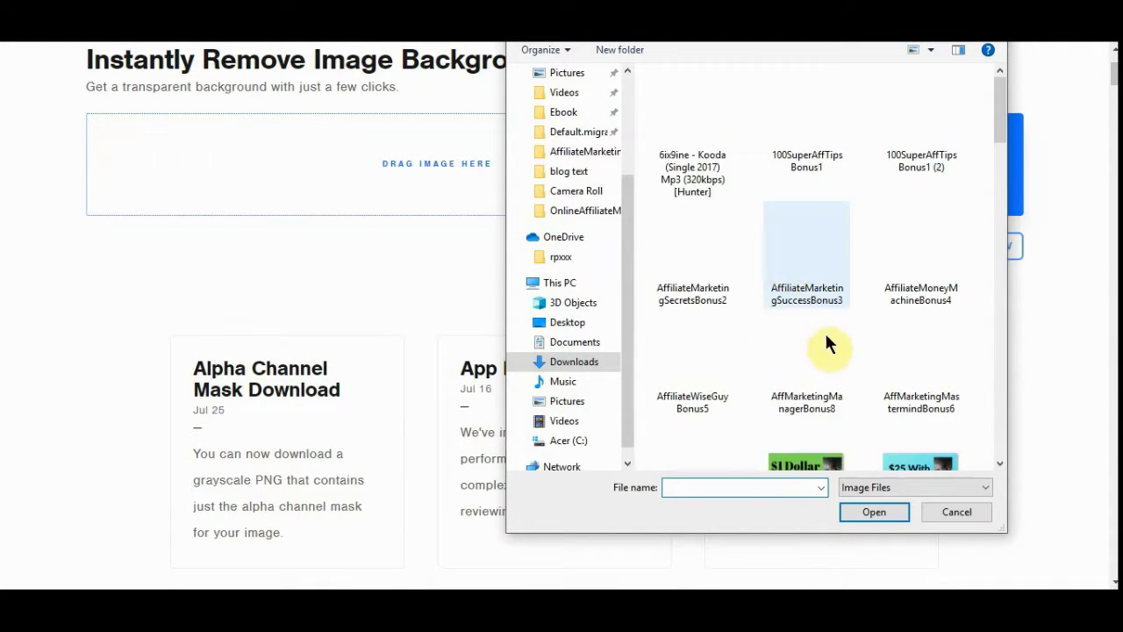
pyautogui.click(748, 381)
pyautogui.scroll(-10, 750, 383)
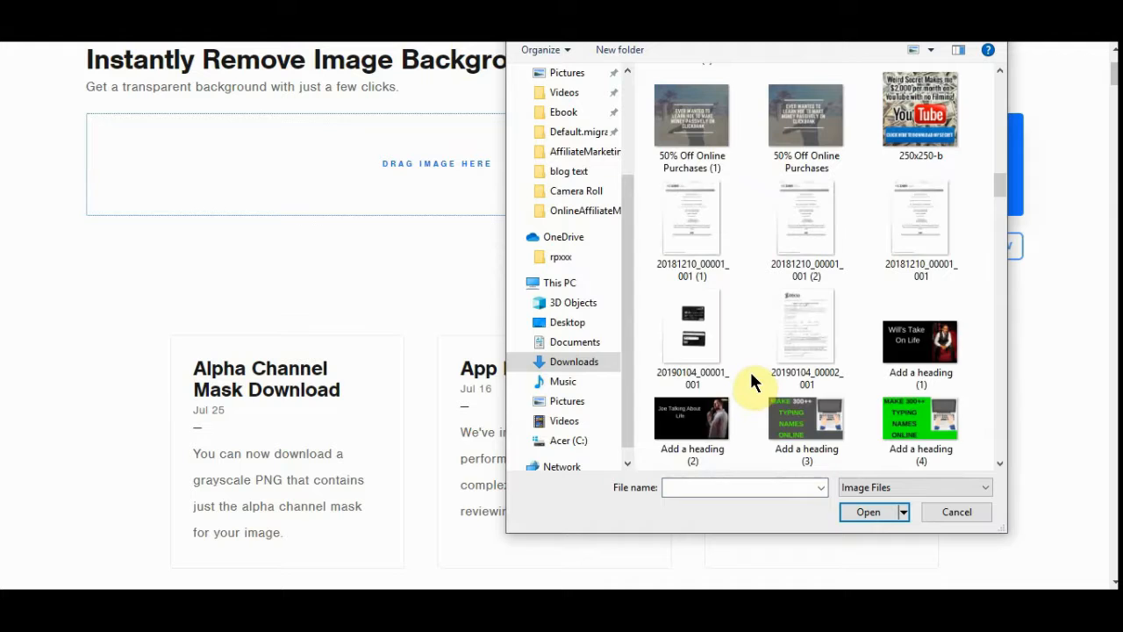
pyautogui.scroll(-8, 750, 386)
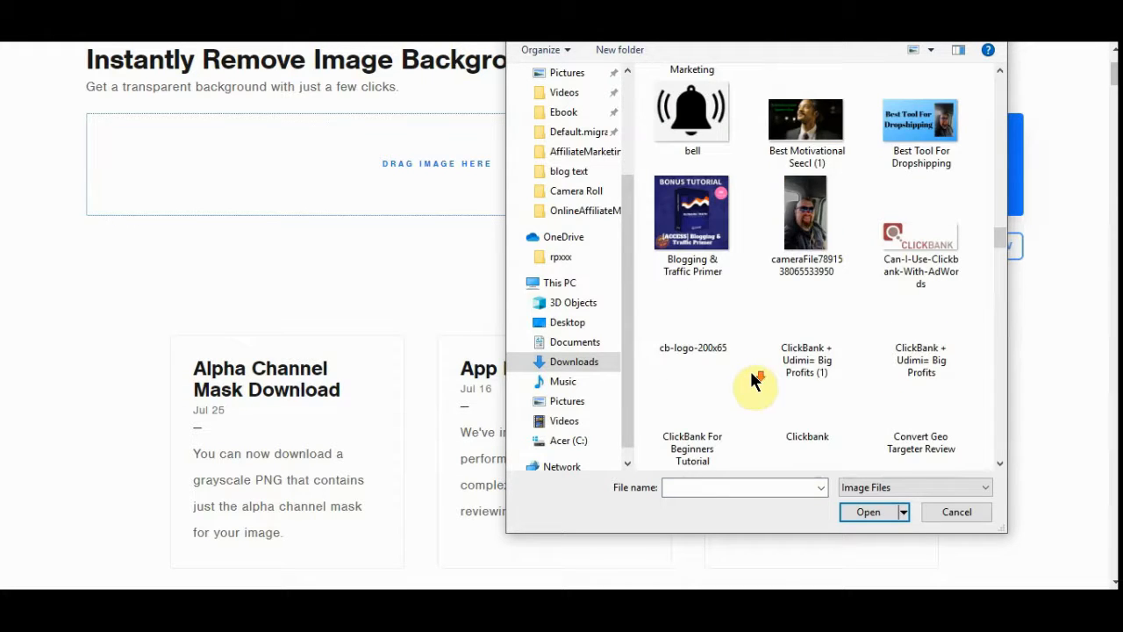
pyautogui.scroll(-10, 751, 377)
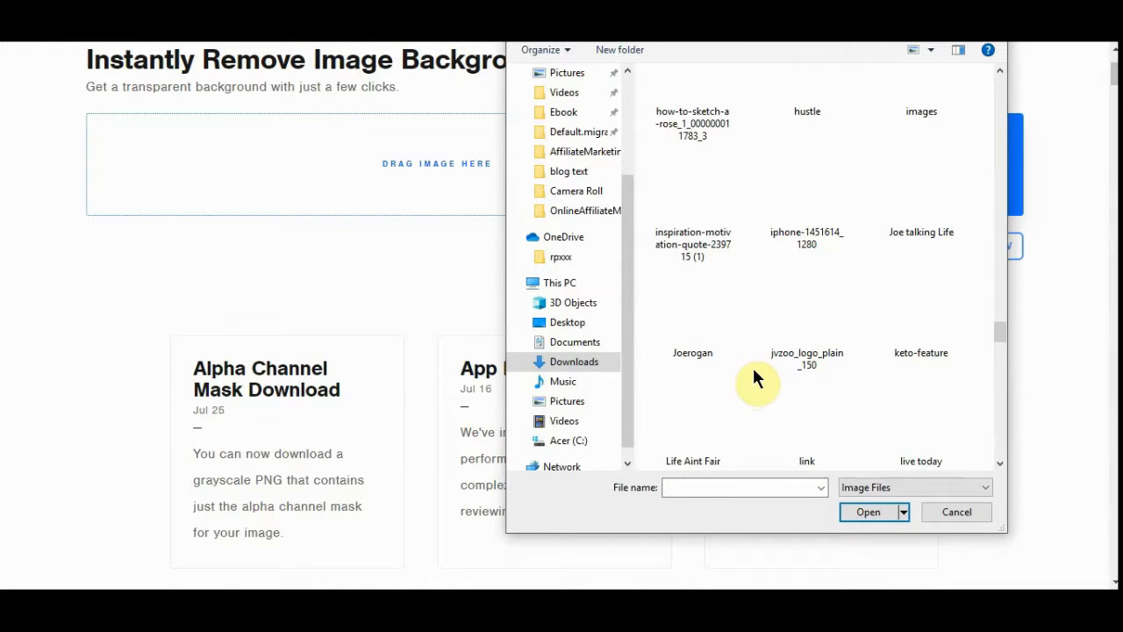
pyautogui.scroll(15, 752, 365)
pyautogui.scroll(-2, 750, 357)
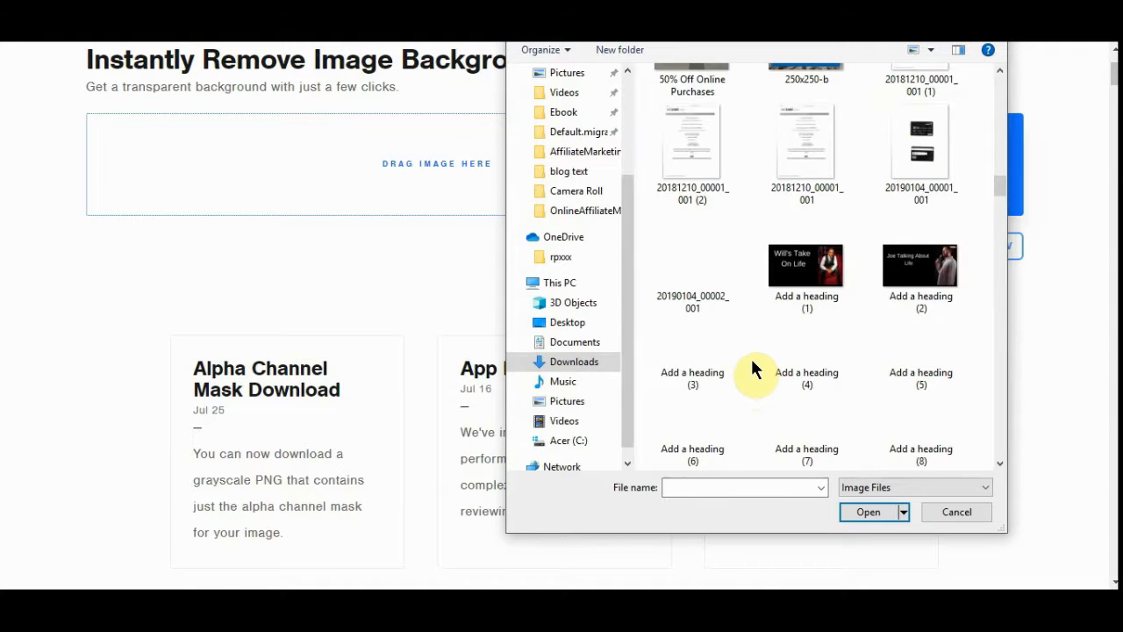
pyautogui.scroll(-15, 752, 368)
pyautogui.scroll(-20, 751, 367)
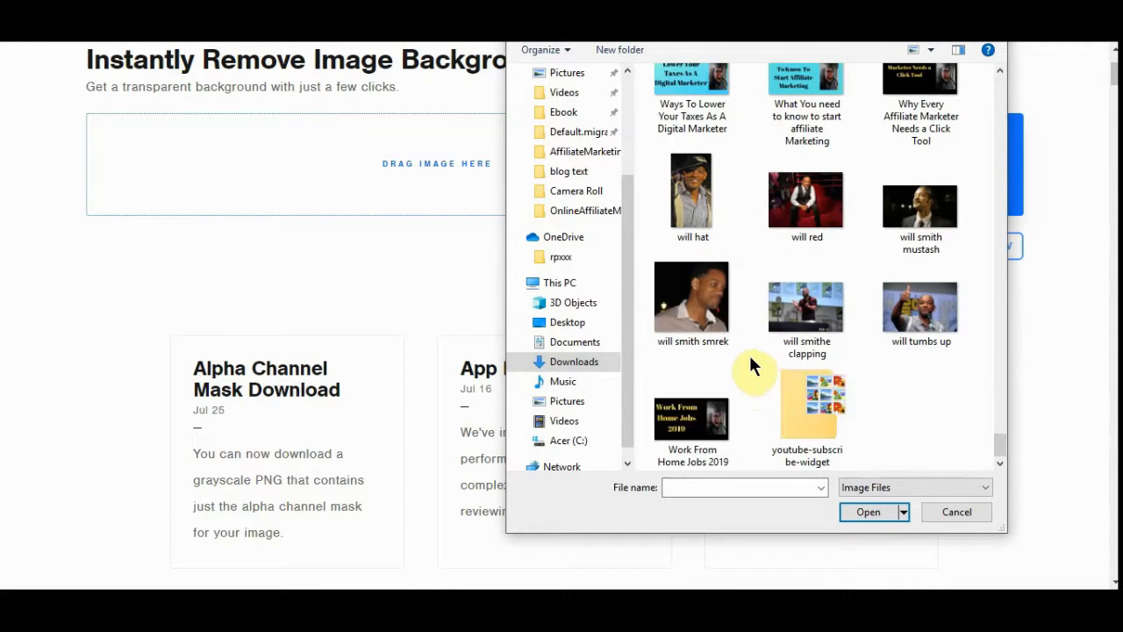
pyautogui.scroll(10, 748, 347)
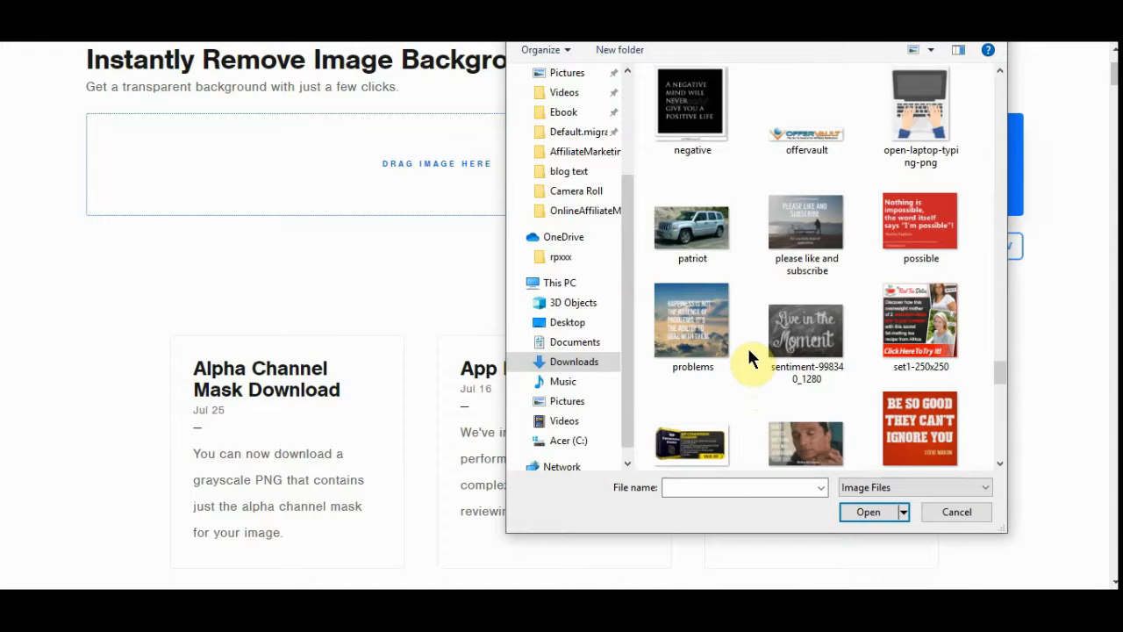
pyautogui.click(692, 219)
pyautogui.click(864, 517)
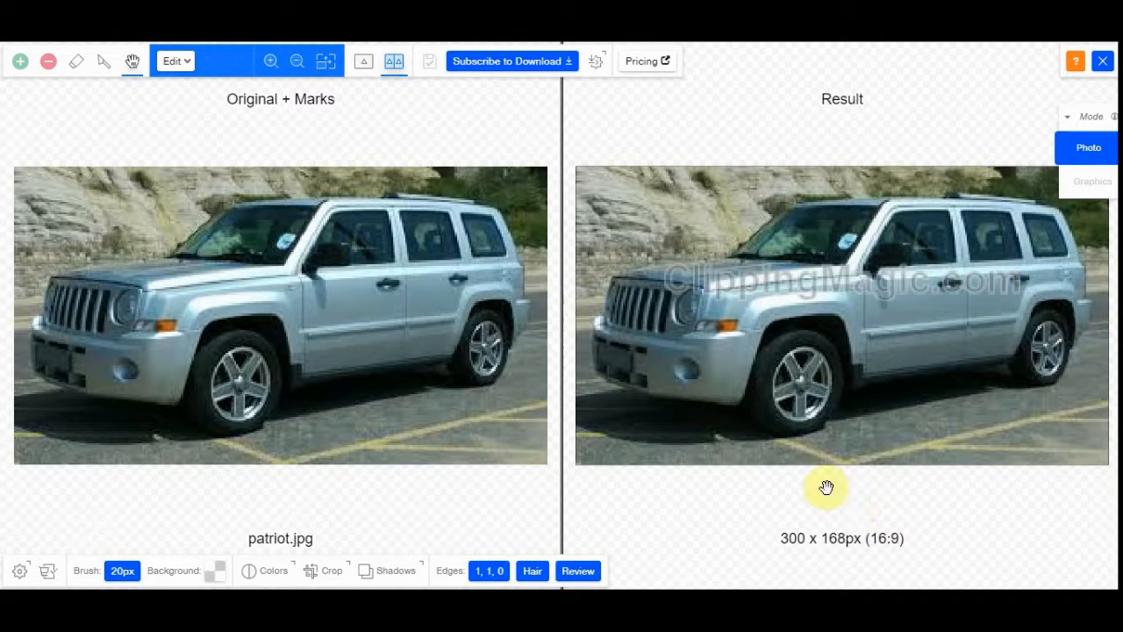
# Set the brush size to 10px and trace the car's full outline with green keep marks
pyautogui.click(20, 60)
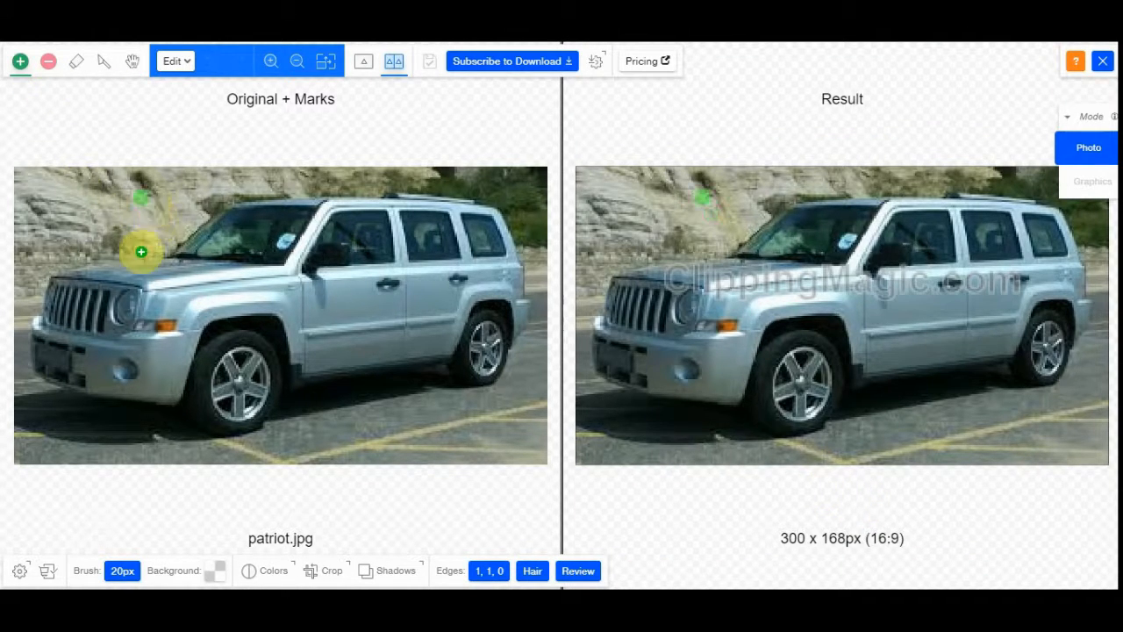
pyautogui.click(123, 572)
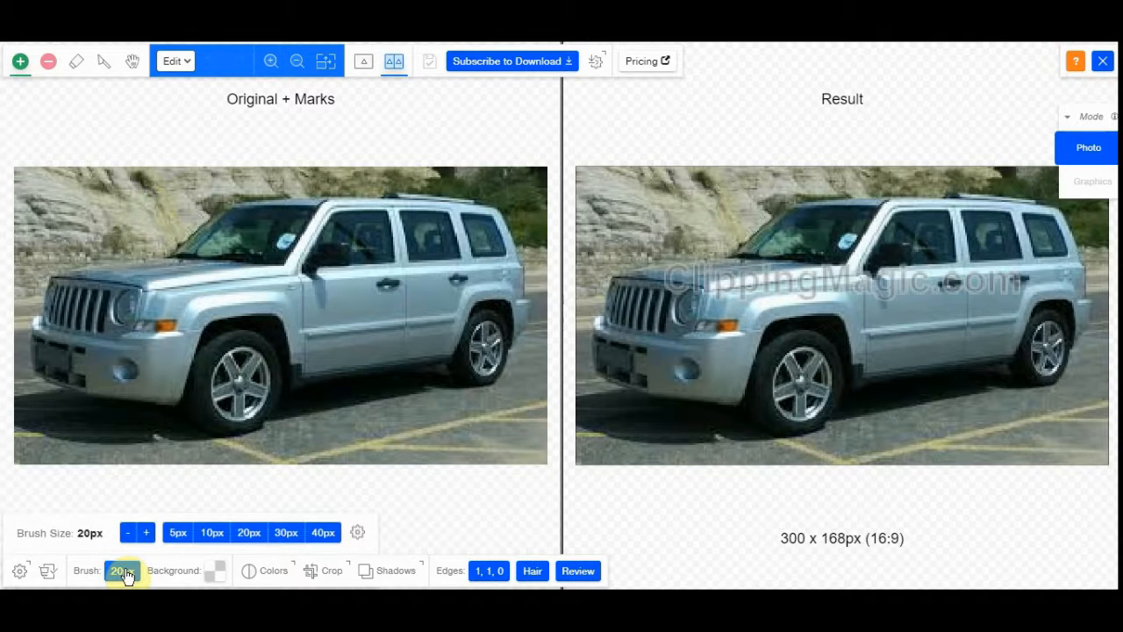
pyautogui.click(212, 533)
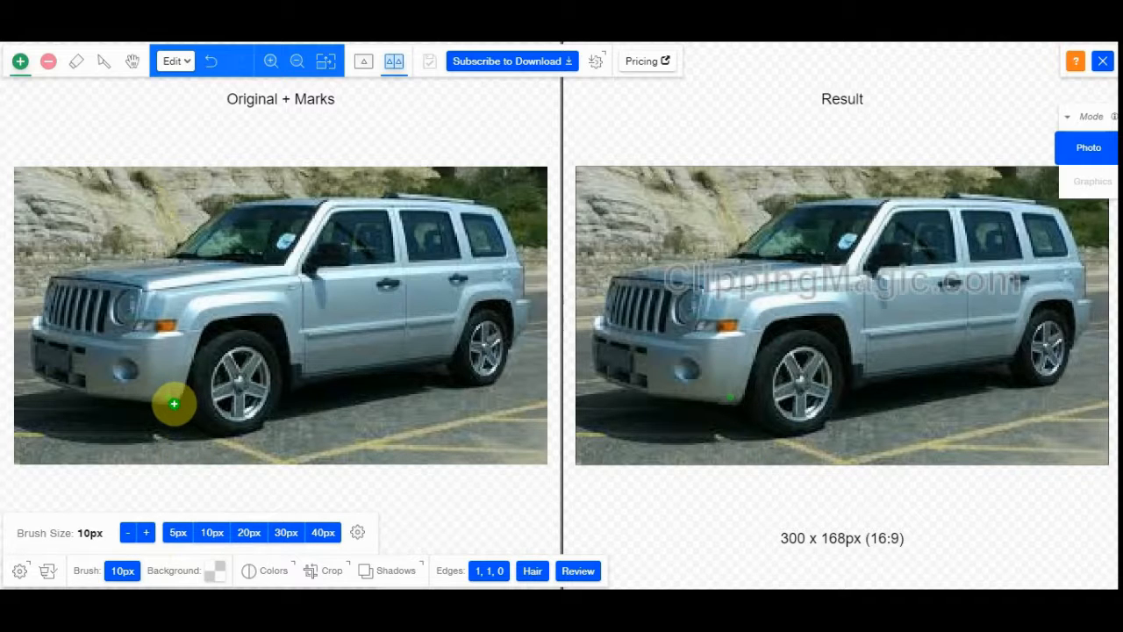
pyautogui.moveTo(174, 404)
pyautogui.mouseDown()
pyautogui.moveTo(53, 379)
pyautogui.moveTo(37, 370)
pyautogui.moveTo(37, 335)
pyautogui.moveTo(62, 281)
pyautogui.moveTo(188, 252)
pyautogui.moveTo(235, 201)
pyautogui.mouseUp()
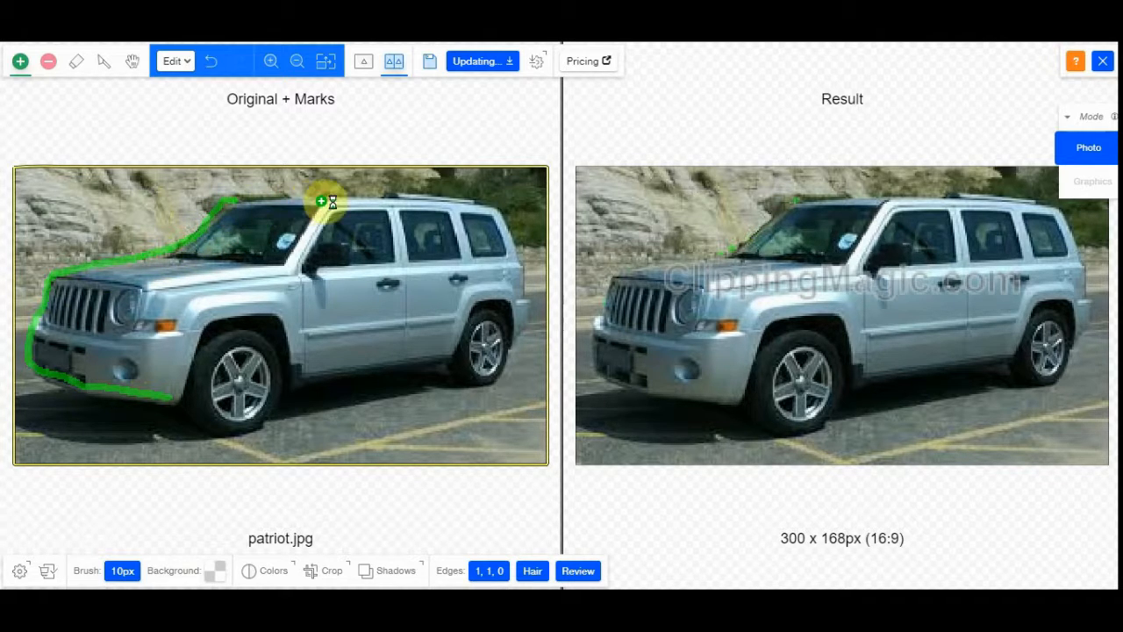
pyautogui.moveTo(321, 202)
pyautogui.mouseDown()
pyautogui.moveTo(438, 187)
pyautogui.moveTo(503, 220)
pyautogui.moveTo(524, 298)
pyautogui.moveTo(513, 367)
pyautogui.moveTo(498, 379)
pyautogui.moveTo(479, 363)
pyautogui.moveTo(430, 361)
pyautogui.moveTo(286, 381)
pyautogui.moveTo(261, 419)
pyautogui.moveTo(227, 425)
pyautogui.moveTo(174, 400)
pyautogui.mouseUp()
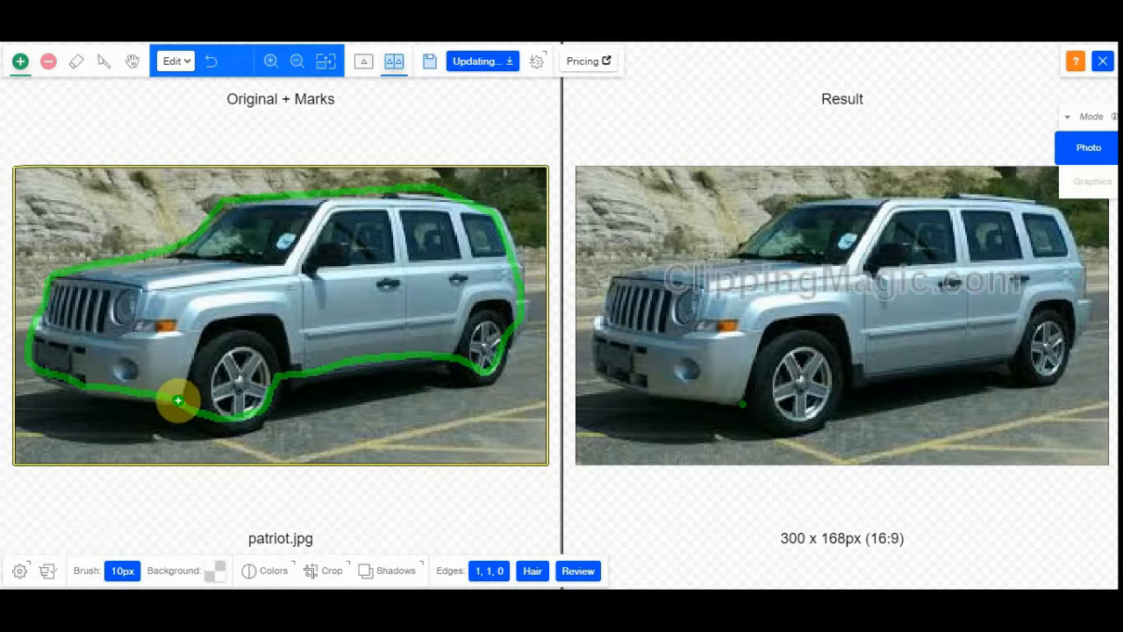
# Mark the background for removal with a red outline around the whole car, and dismiss the tip on erasing marks
pyautogui.click(49, 63)
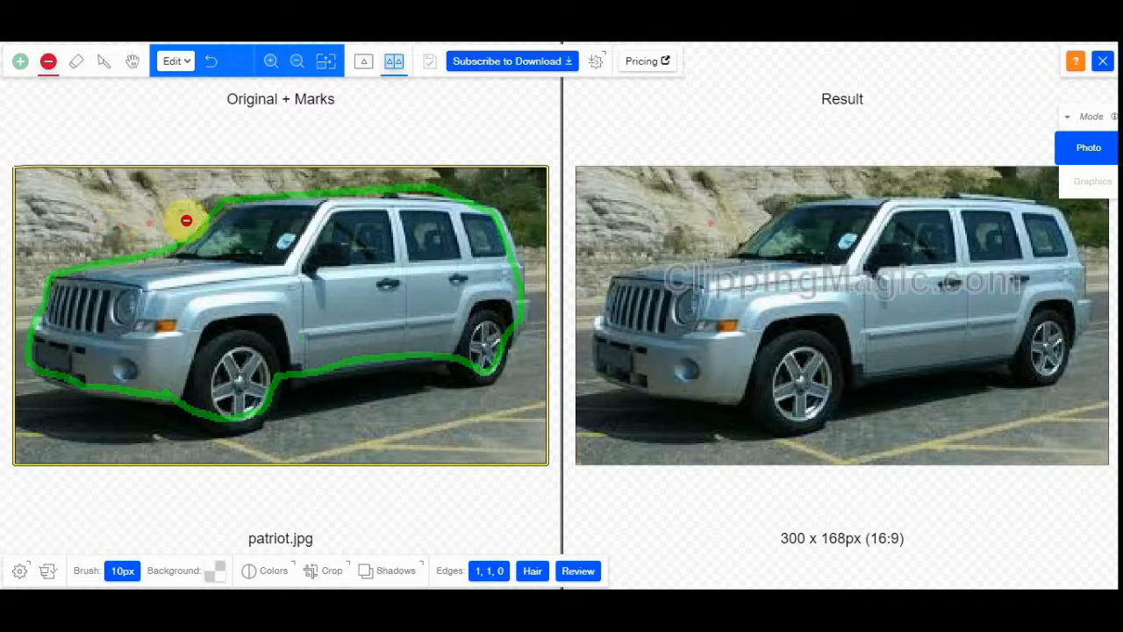
pyautogui.moveTo(217, 199)
pyautogui.mouseDown()
pyautogui.moveTo(158, 234)
pyautogui.moveTo(89, 237)
pyautogui.moveTo(31, 264)
pyautogui.mouseUp()
pyautogui.moveTo(30, 321)
pyautogui.mouseDown()
pyautogui.moveTo(35, 404)
pyautogui.moveTo(77, 435)
pyautogui.moveTo(114, 441)
pyautogui.moveTo(152, 443)
pyautogui.moveTo(118, 423)
pyautogui.moveTo(276, 446)
pyautogui.moveTo(308, 397)
pyautogui.moveTo(431, 382)
pyautogui.moveTo(474, 402)
pyautogui.moveTo(523, 379)
pyautogui.moveTo(550, 284)
pyautogui.moveTo(507, 191)
pyautogui.moveTo(446, 173)
pyautogui.moveTo(212, 189)
pyautogui.moveTo(265, 198)
pyautogui.moveTo(384, 190)
pyautogui.mouseUp()
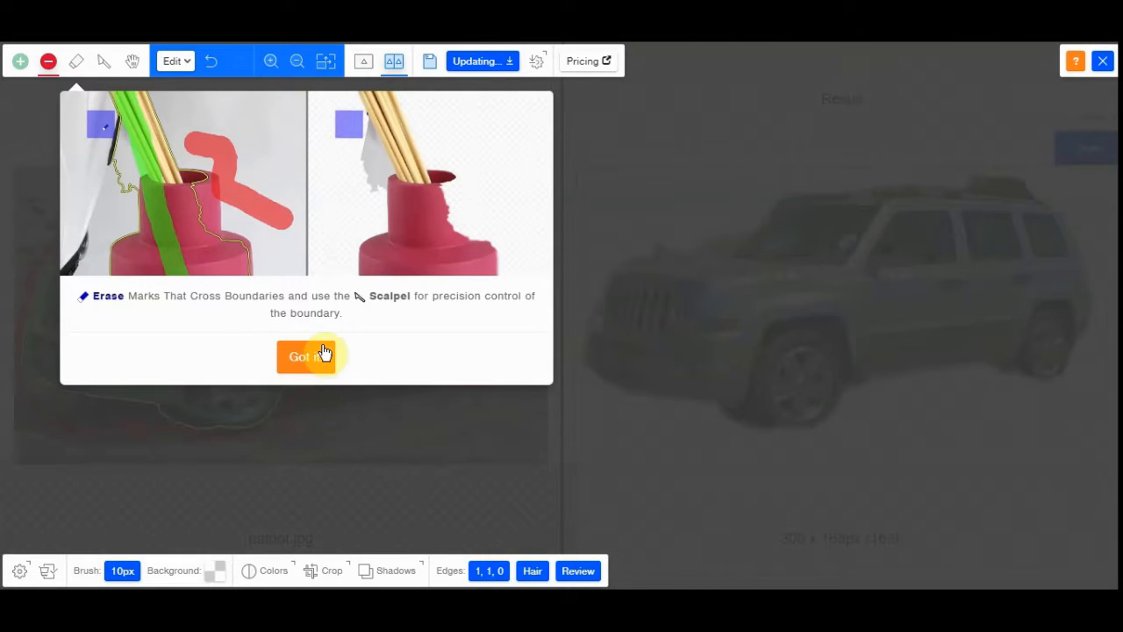
pyautogui.click(327, 355)
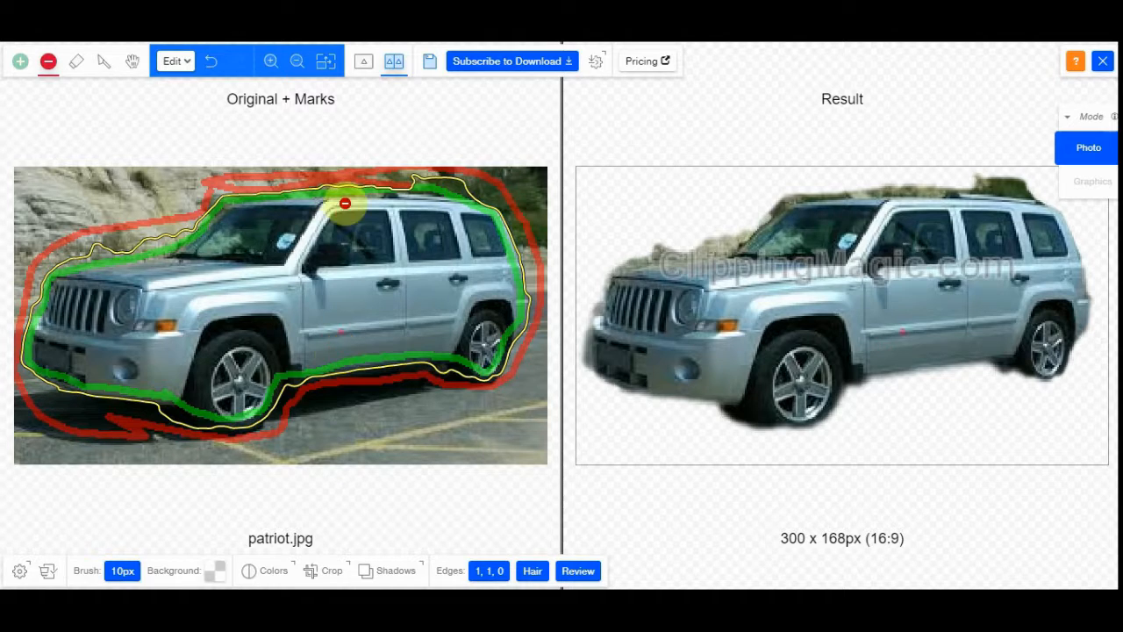
# Add red removal marks along the car's roofline to trim the leftover background above it
pyautogui.moveTo(381, 185)
pyautogui.mouseDown()
pyautogui.moveTo(491, 202)
pyautogui.moveTo(514, 225)
pyautogui.mouseUp()
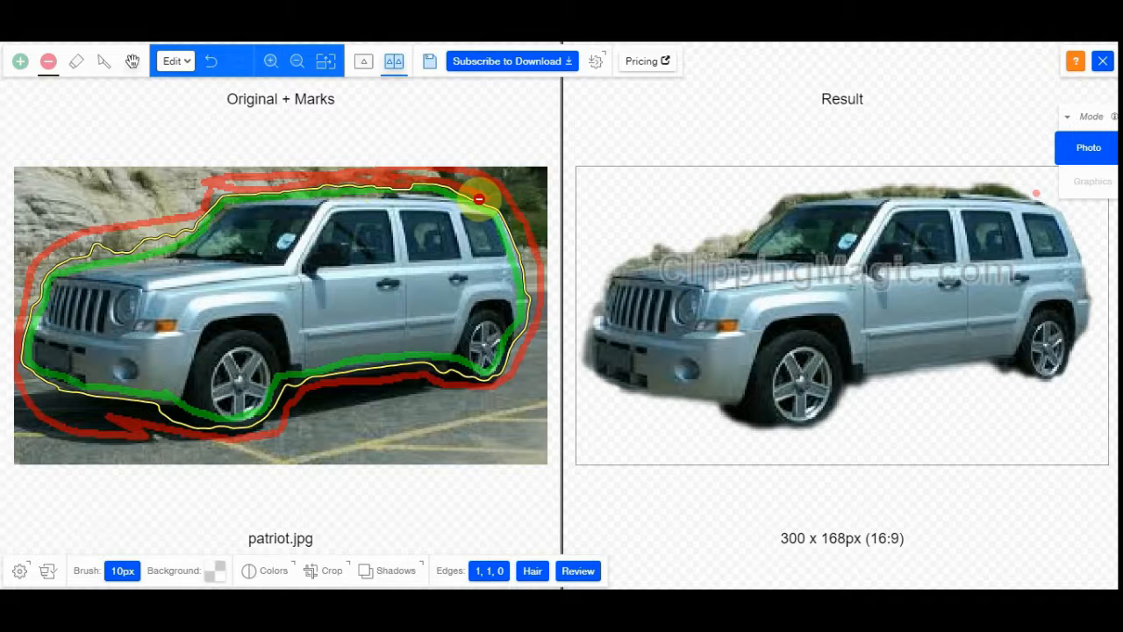
pyautogui.moveTo(468, 197); pyautogui.dragTo(407, 189)
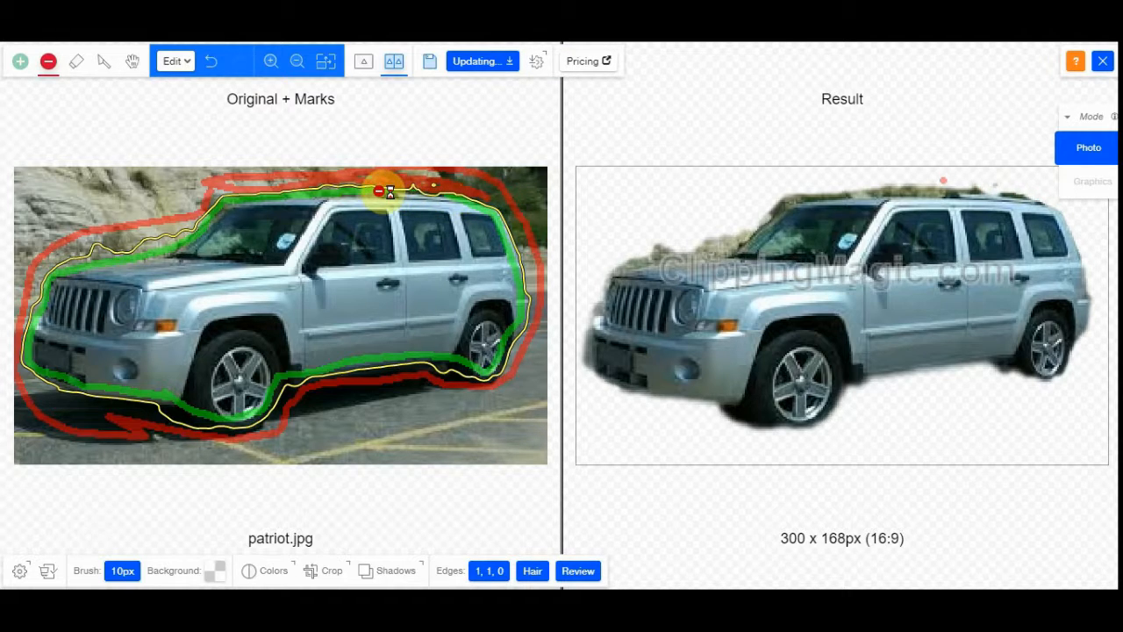
pyautogui.moveTo(375, 192)
pyautogui.mouseDown()
pyautogui.moveTo(204, 201)
pyautogui.moveTo(250, 210)
pyautogui.moveTo(356, 196)
pyautogui.mouseUp()
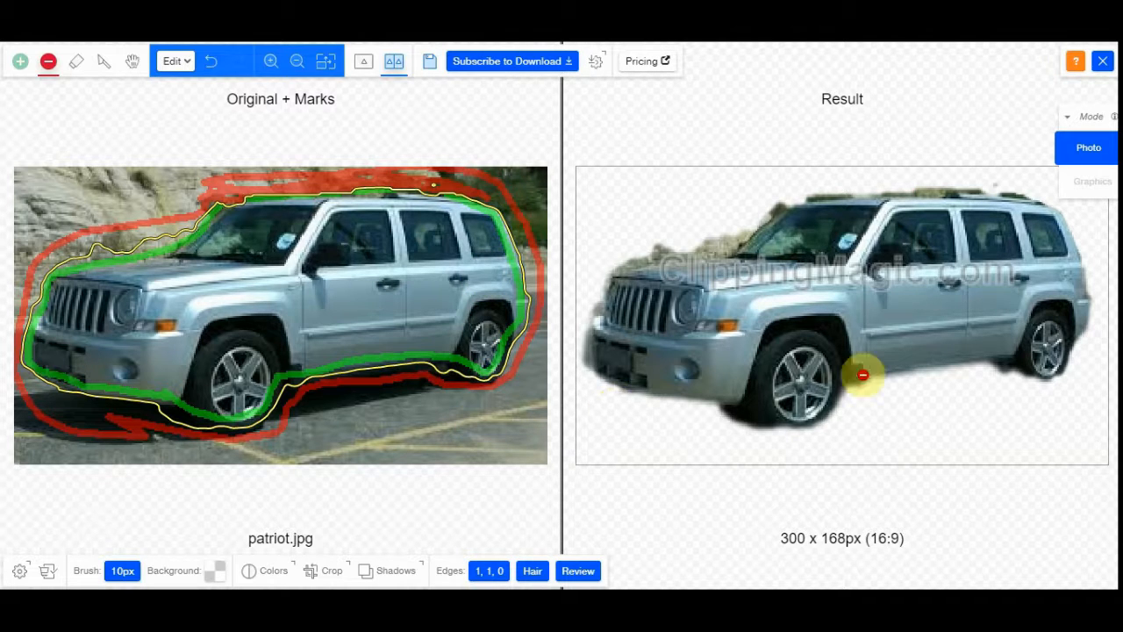
# Inspect the cutout's edges up close around the rear and underside of the car, and bring the whole car back into view
pyautogui.scroll(-3, 667, 439)
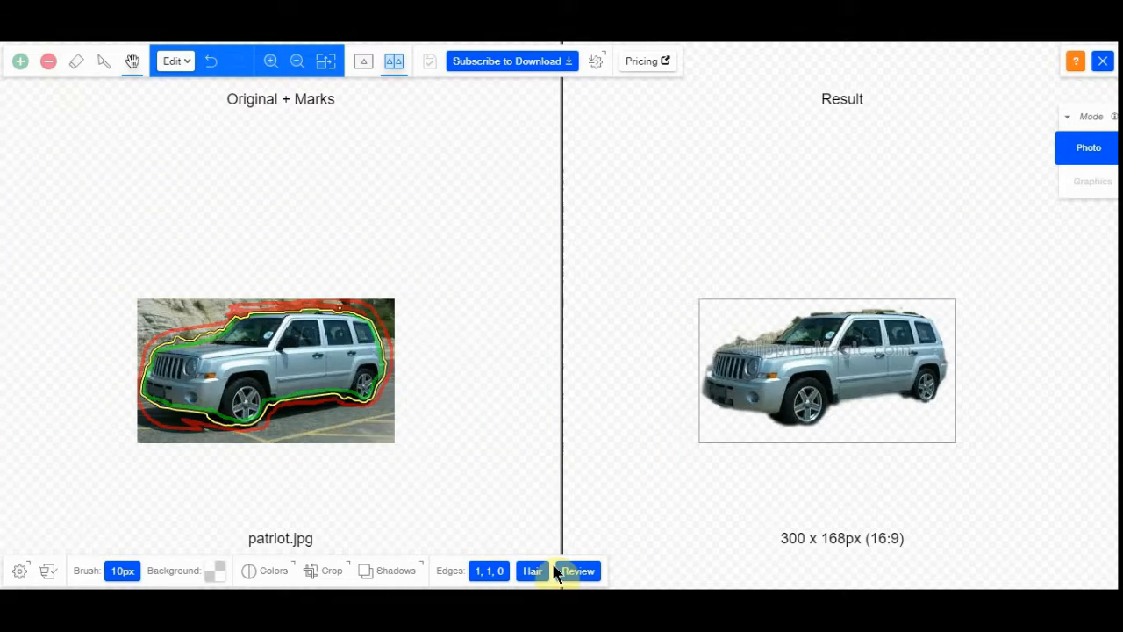
pyautogui.scroll(5, 483, 461)
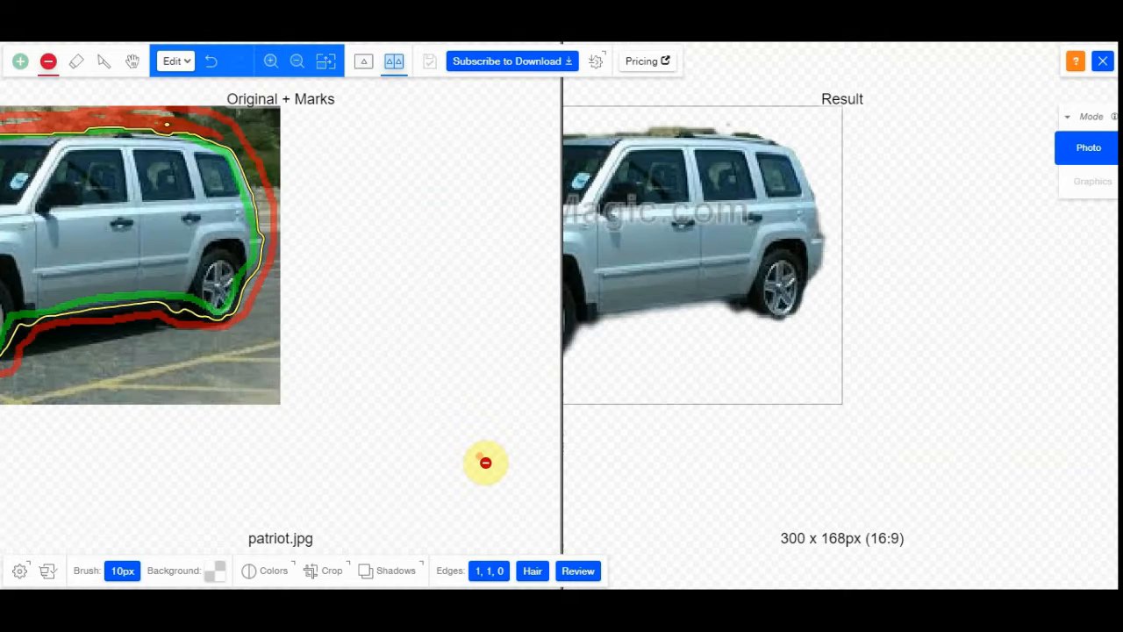
pyautogui.click(386, 375)
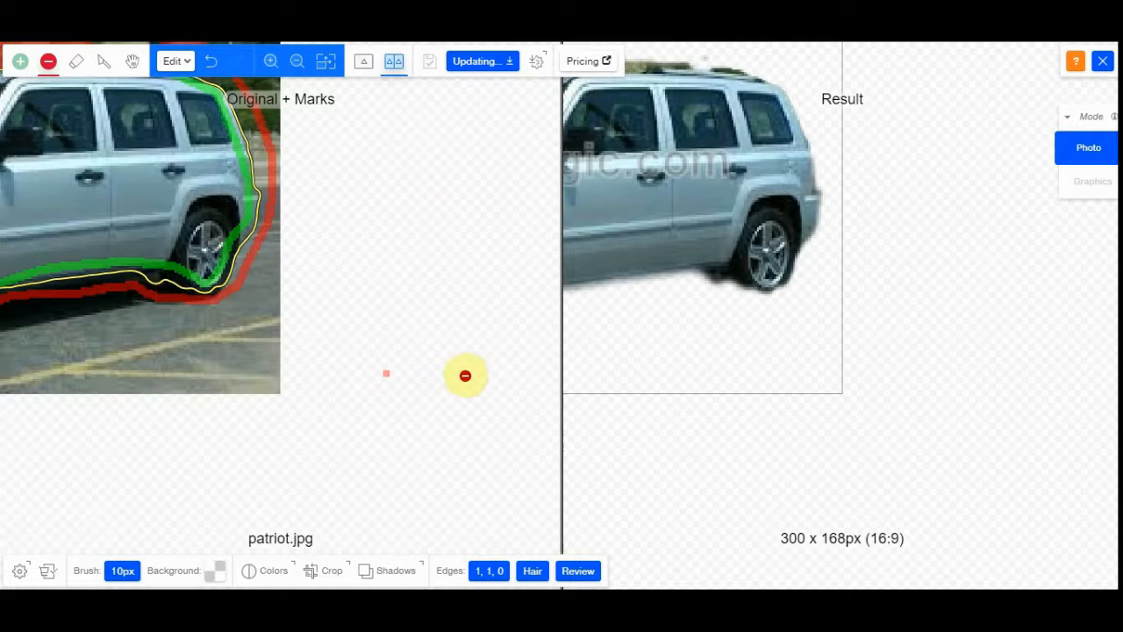
pyautogui.click(132, 61)
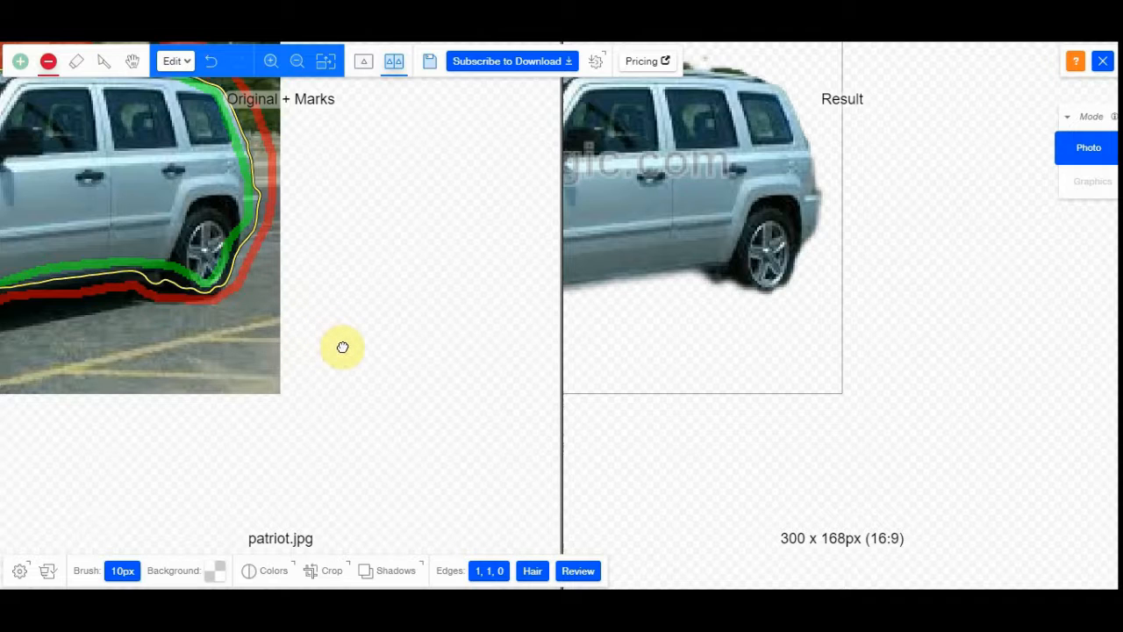
pyautogui.moveTo(352, 353); pyautogui.dragTo(363, 358)
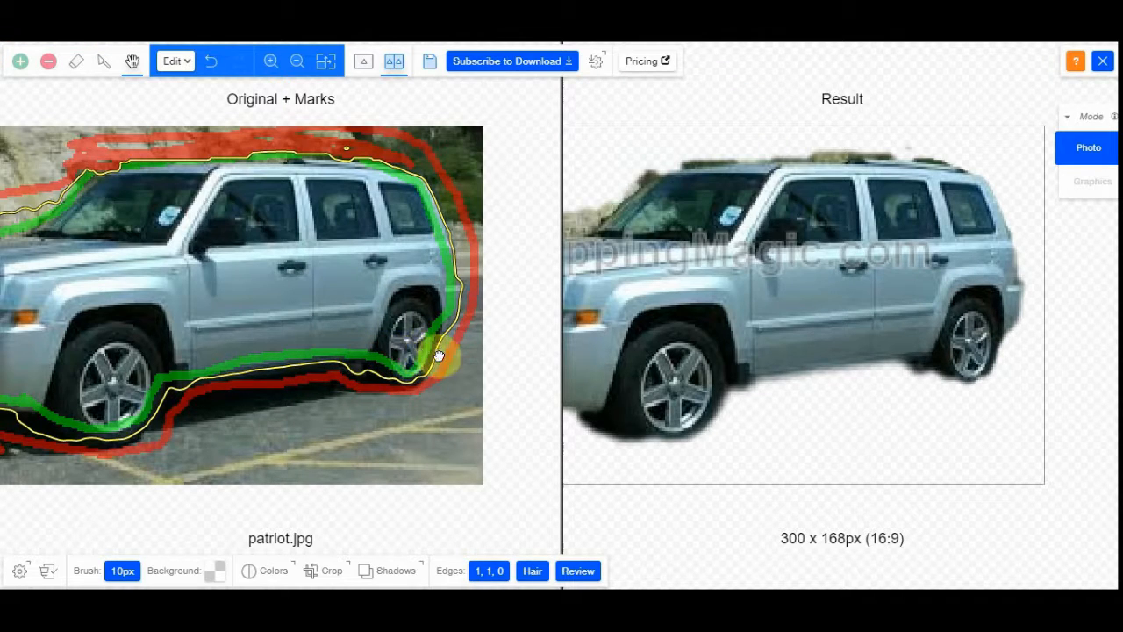
pyautogui.moveTo(461, 361); pyautogui.dragTo(428, 362)
pyautogui.scroll(-2, 427, 359)
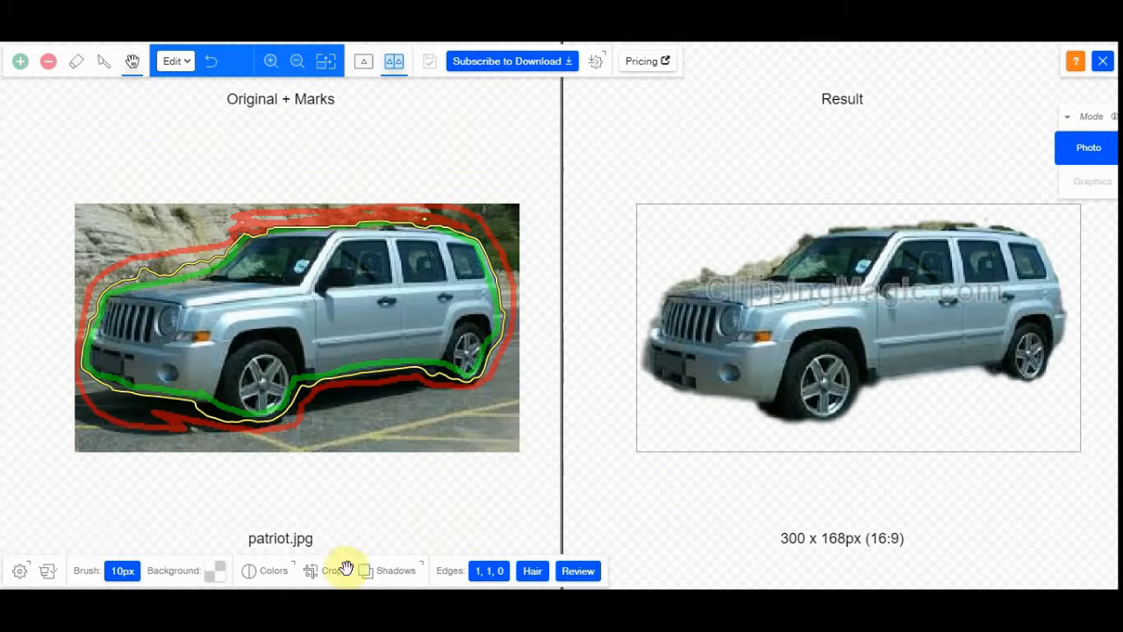
# Try gray and black backgrounds behind the car cutout, and settle on the light blue preset
pyautogui.click(213, 572)
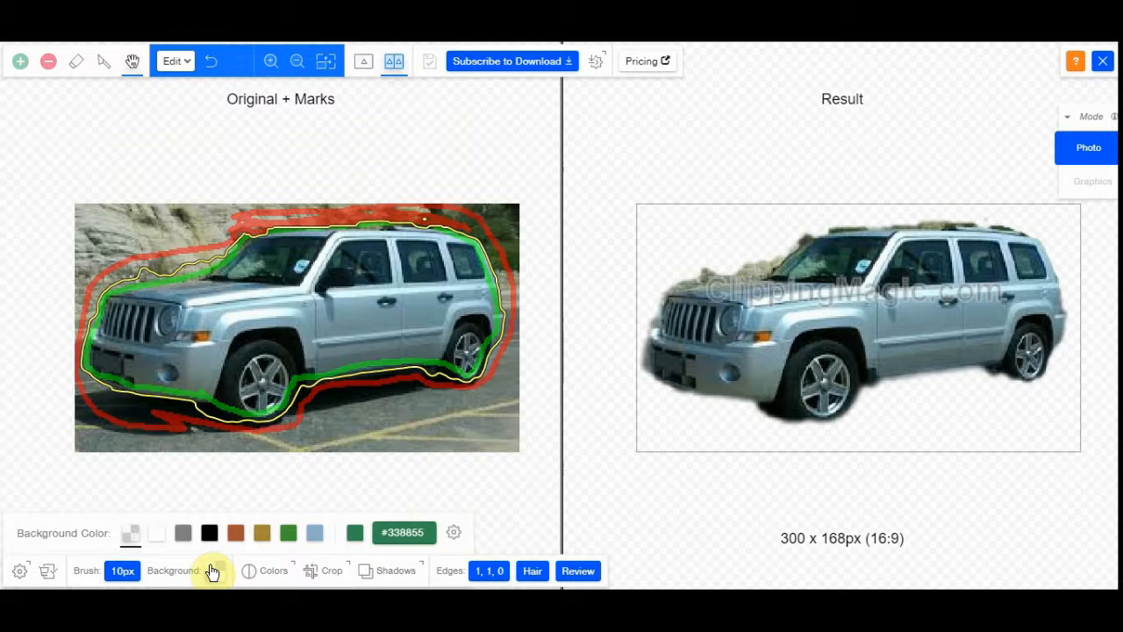
pyautogui.click(182, 533)
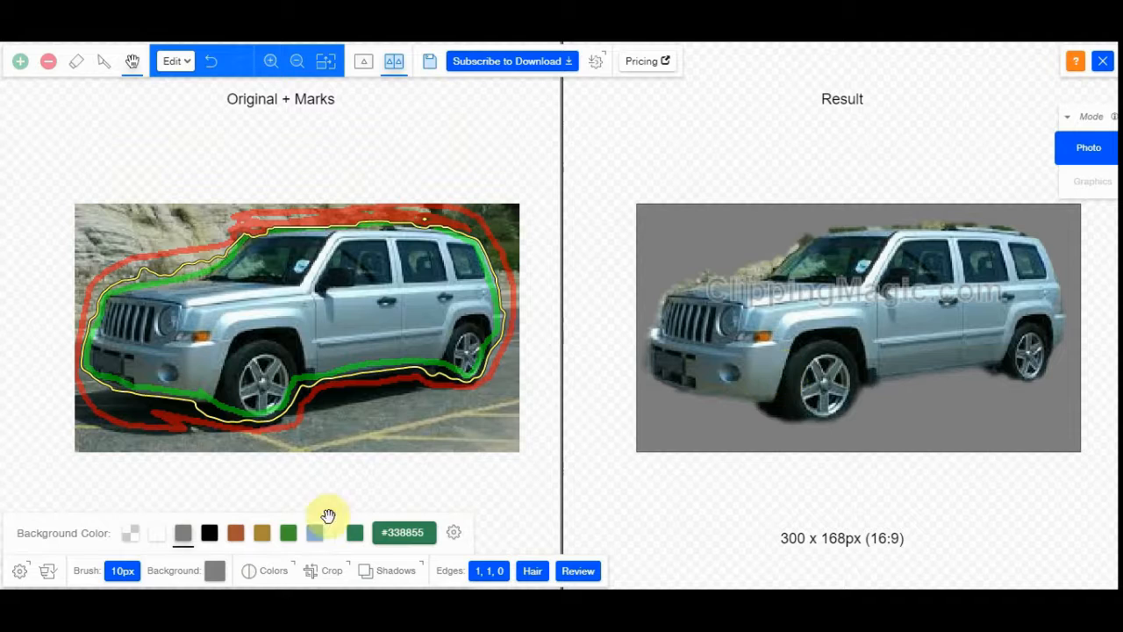
pyautogui.click(210, 534)
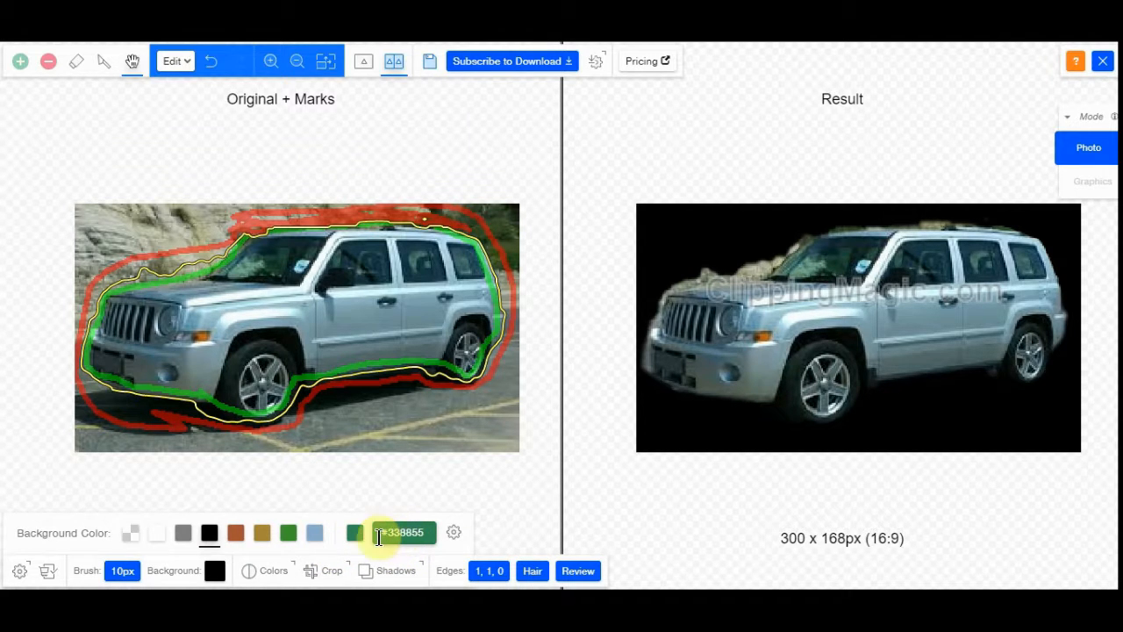
pyautogui.click(318, 534)
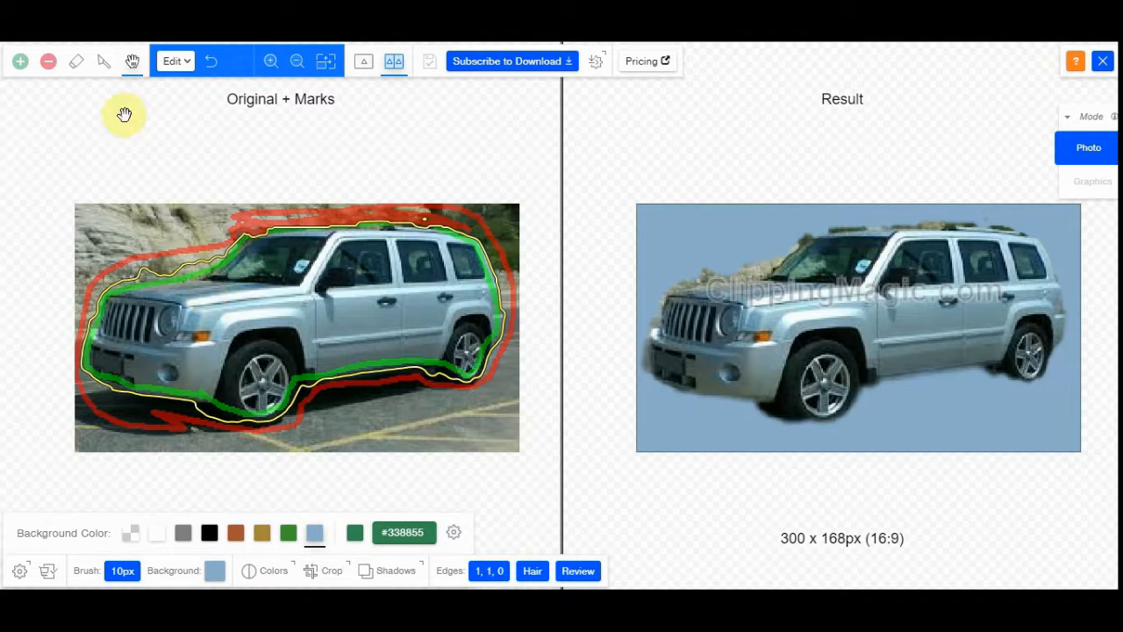
# Mark the leftover rocks above the hood and beside the windshield for removal, and erase stray marks around the windshield, undoing the last erasure
pyautogui.click(48, 60)
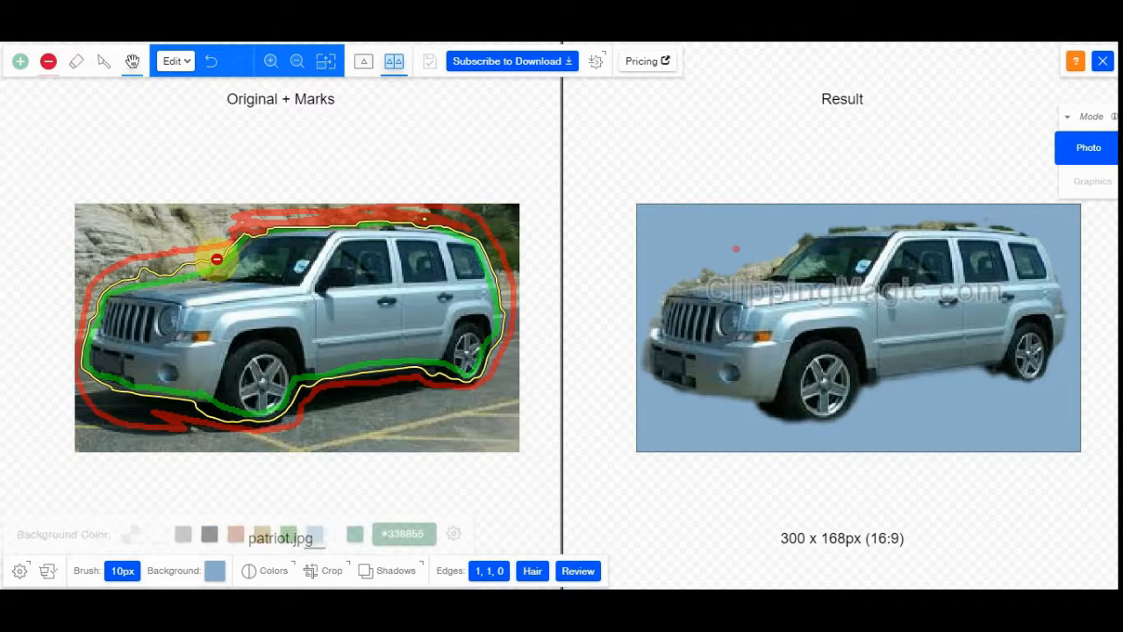
pyautogui.moveTo(222, 256); pyautogui.dragTo(107, 279)
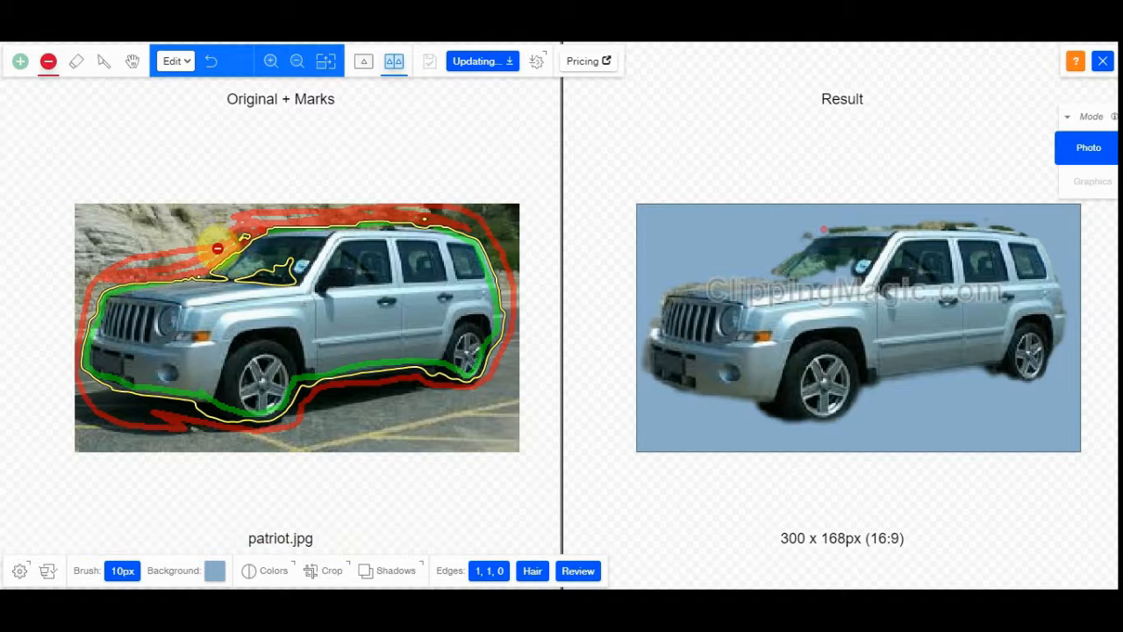
pyautogui.click(78, 61)
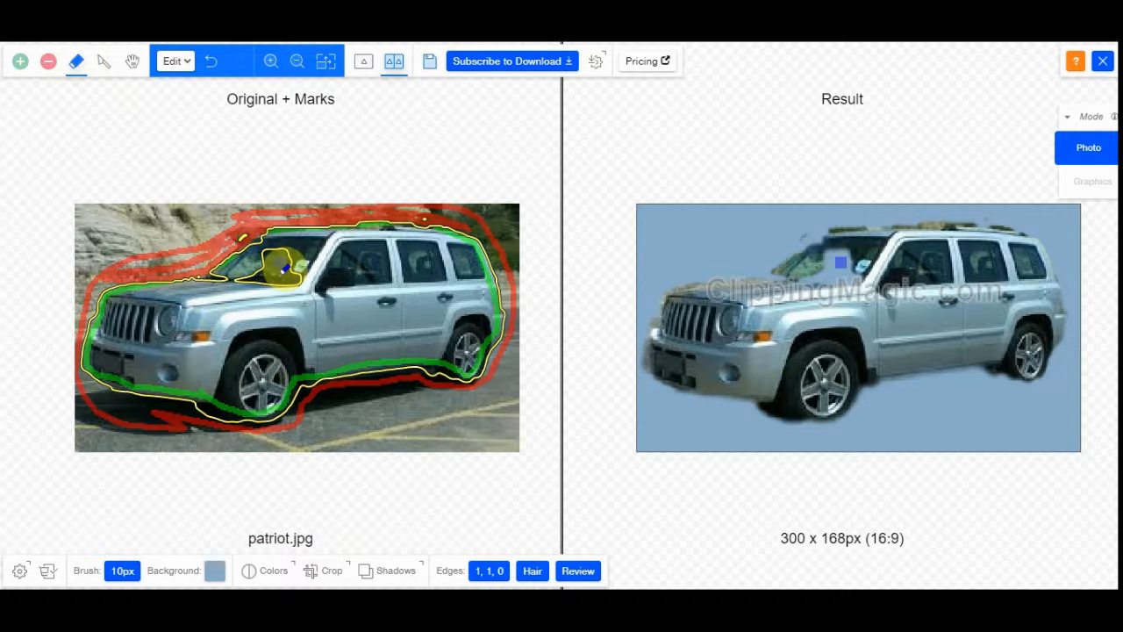
pyautogui.moveTo(272, 281)
pyautogui.mouseDown()
pyautogui.moveTo(242, 291)
pyautogui.moveTo(240, 279)
pyautogui.moveTo(277, 272)
pyautogui.mouseUp()
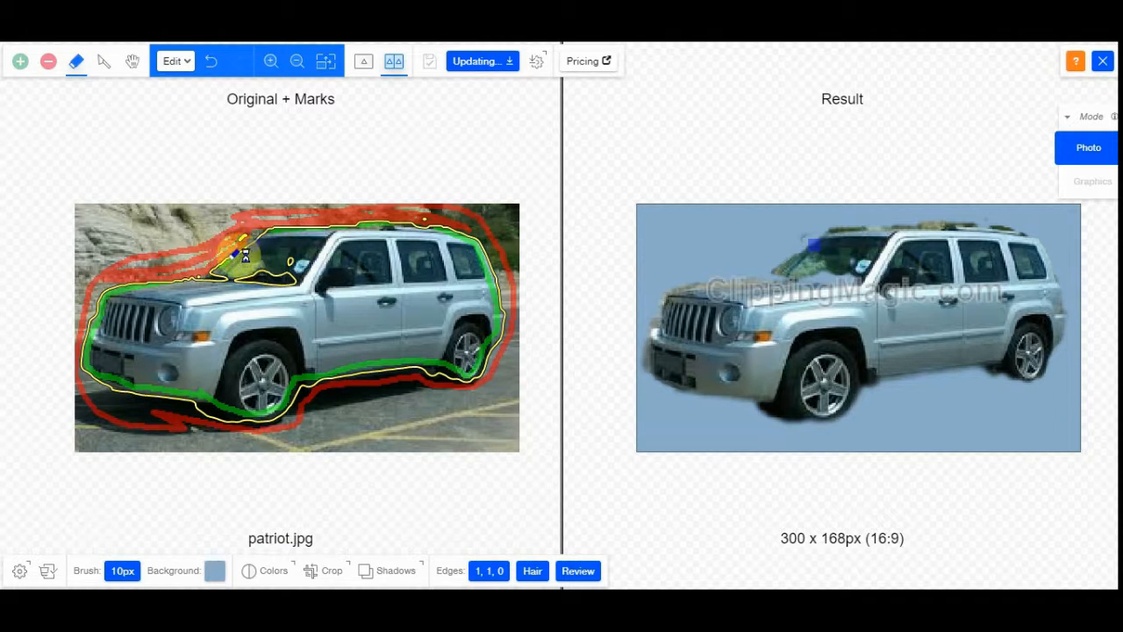
pyautogui.moveTo(239, 274)
pyautogui.mouseDown()
pyautogui.moveTo(235, 285)
pyautogui.moveTo(258, 275)
pyautogui.moveTo(228, 254)
pyautogui.moveTo(270, 229)
pyautogui.moveTo(263, 220)
pyautogui.moveTo(238, 225)
pyautogui.moveTo(192, 275)
pyautogui.moveTo(222, 278)
pyautogui.moveTo(215, 267)
pyautogui.moveTo(206, 281)
pyautogui.moveTo(143, 286)
pyautogui.moveTo(138, 271)
pyautogui.moveTo(300, 224)
pyautogui.moveTo(230, 223)
pyautogui.moveTo(243, 220)
pyautogui.moveTo(200, 258)
pyautogui.moveTo(158, 266)
pyautogui.moveTo(251, 283)
pyautogui.mouseUp()
pyautogui.click(209, 63)
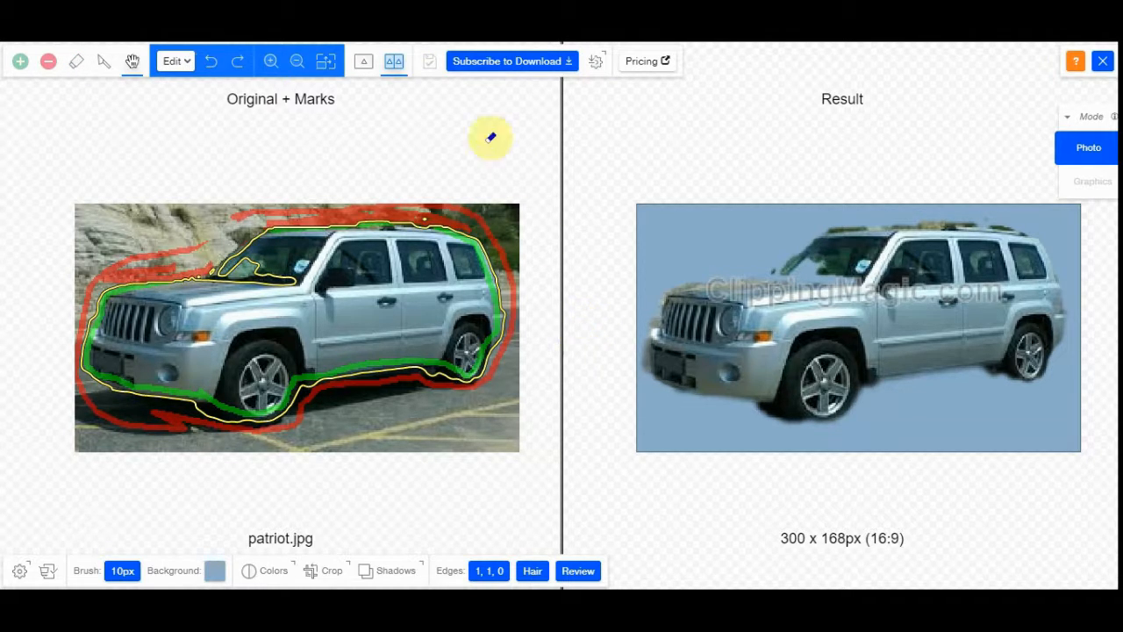
# Exit the image editor and review the Light, Standard and Pro subscription plans on the pricing page
pyautogui.press('F5')
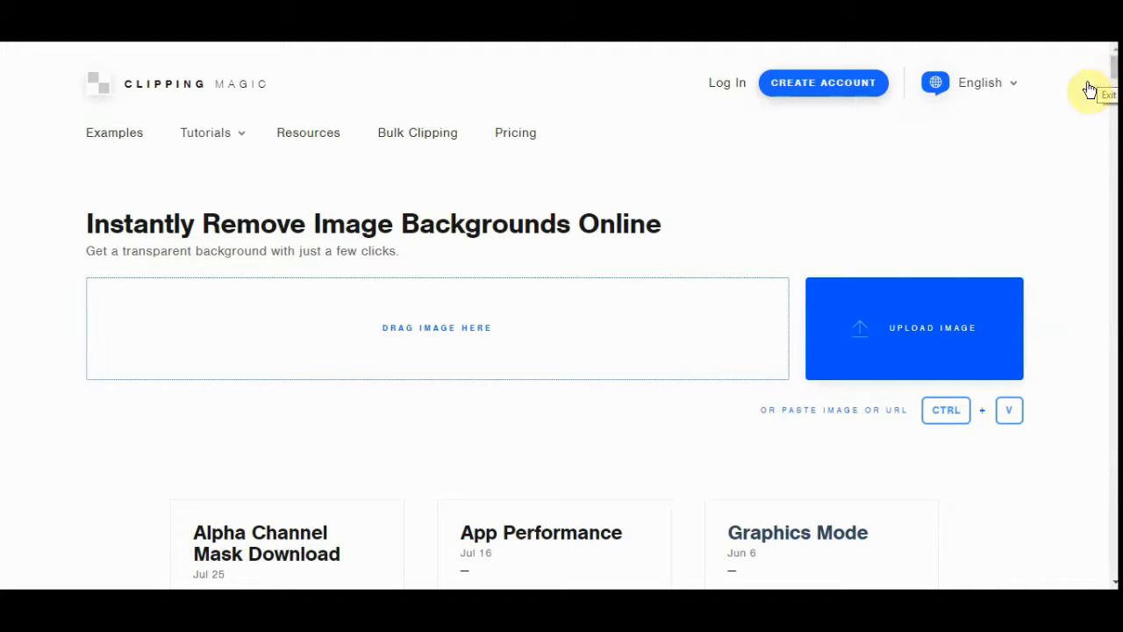
pyautogui.click(523, 139)
pyautogui.scroll(-2, 1017, 235)
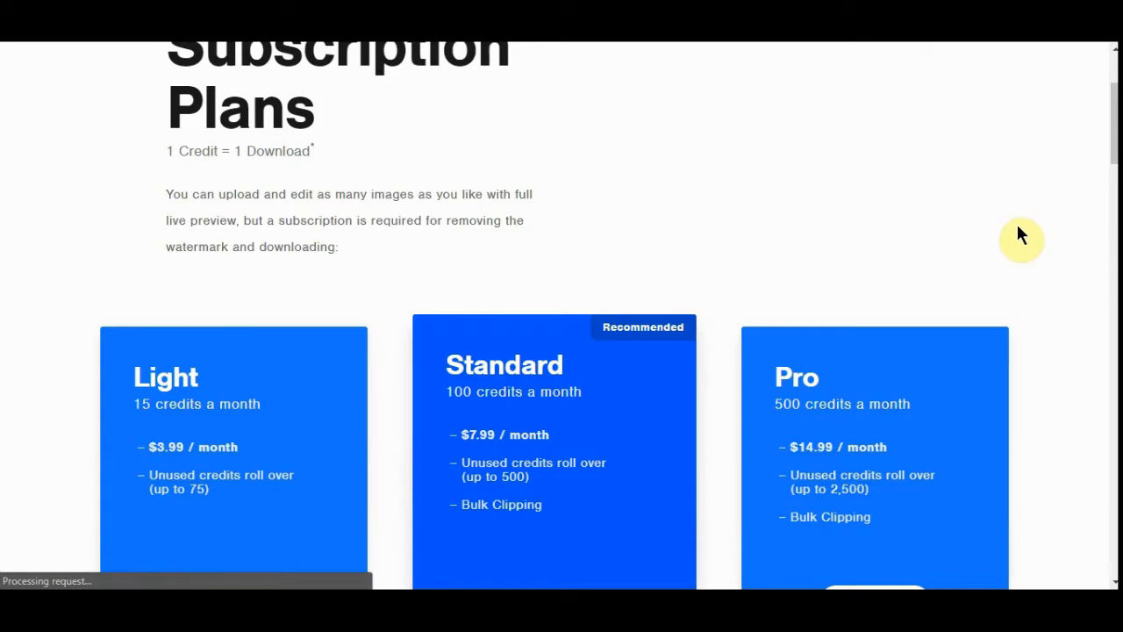
pyautogui.scroll(-3, 1020, 225)
pyautogui.scroll(1, 1026, 225)
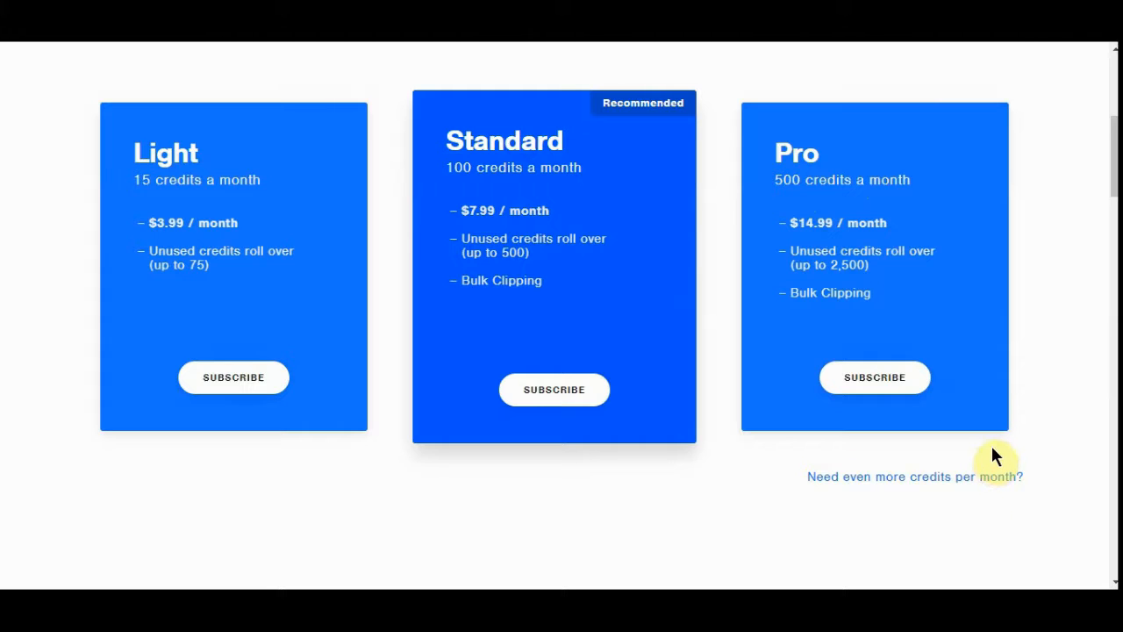
pyautogui.scroll(-1, 990, 455)
pyautogui.scroll(-1, 991, 449)
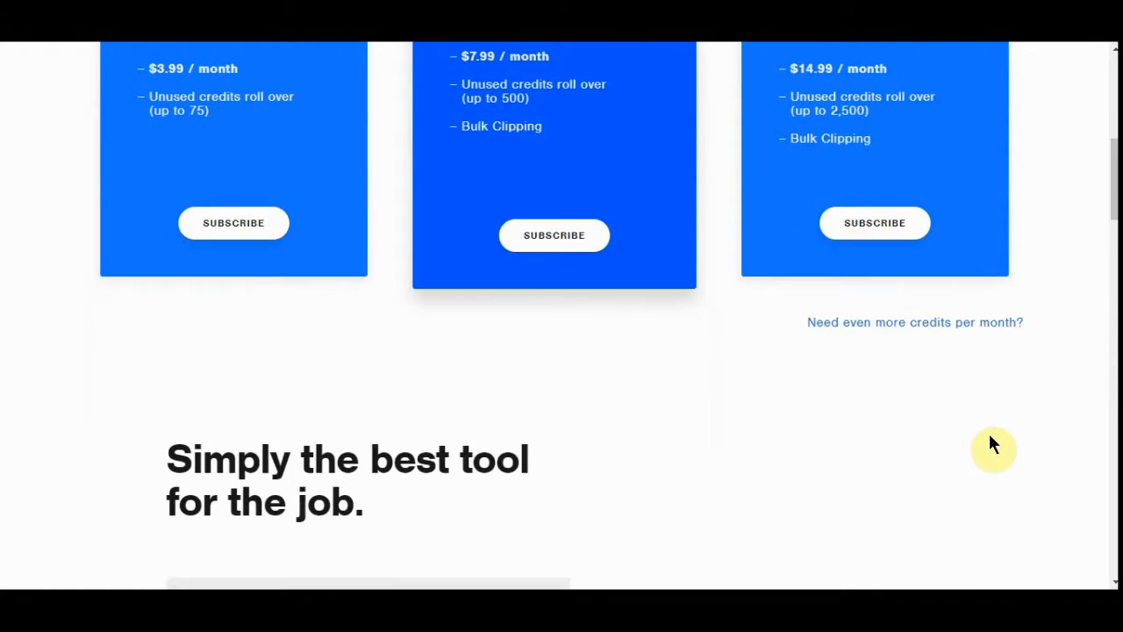
pyautogui.scroll(-1, 990, 444)
pyautogui.scroll(3, 989, 442)
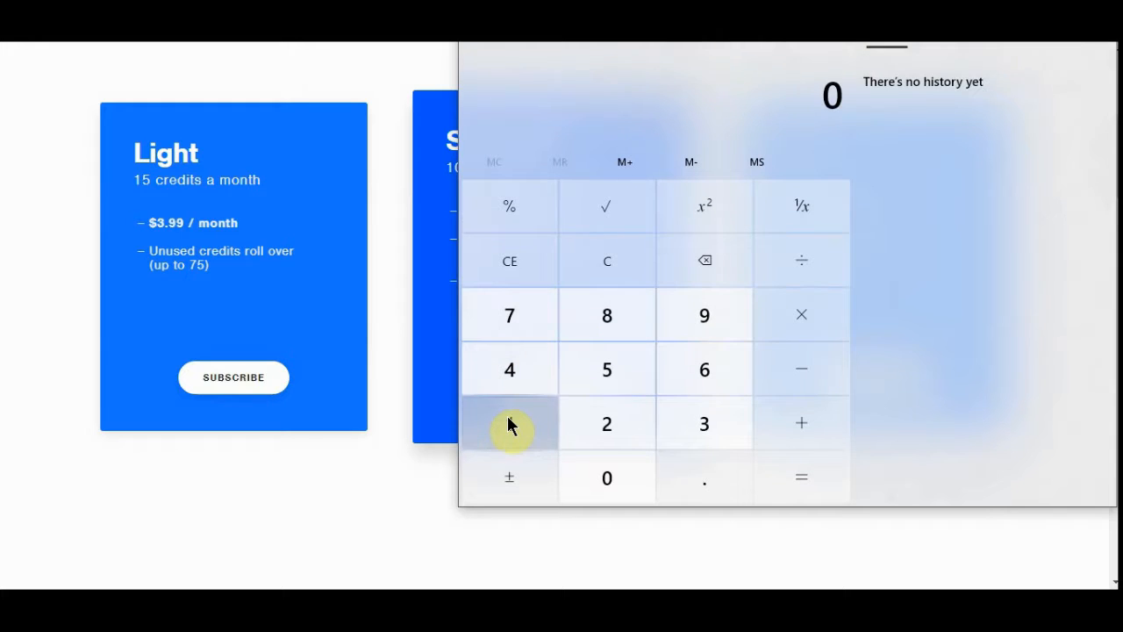
# Switch to Calculator and divide 500 by 15
pyautogui.click(588, 386)
pyautogui.click(605, 478)
pyautogui.click(605, 478)
pyautogui.click(802, 268)
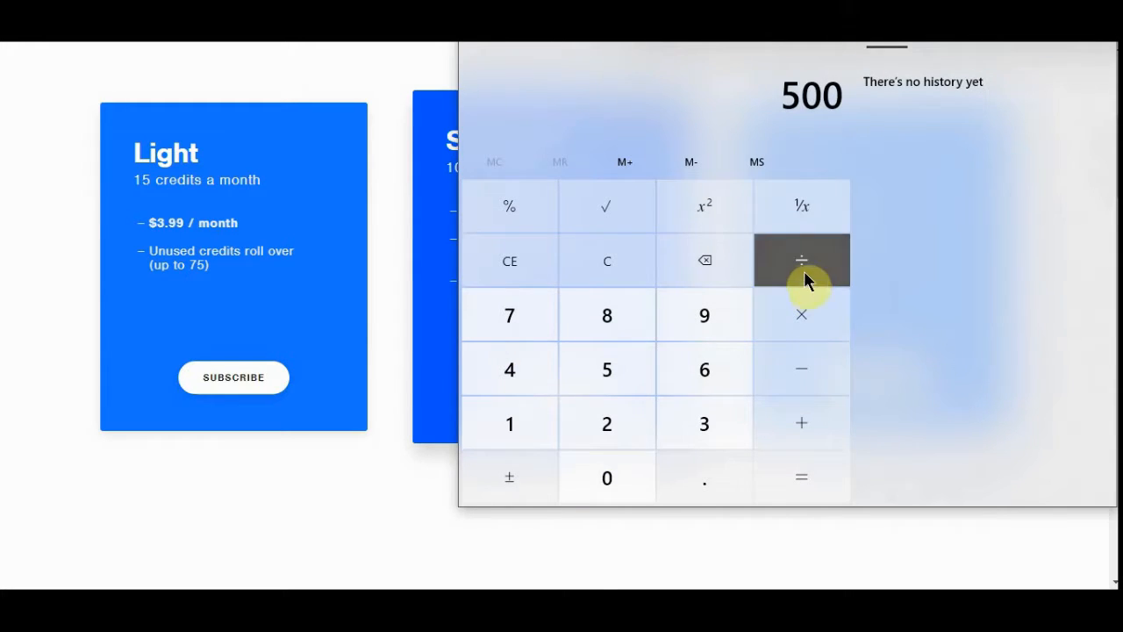
pyautogui.click(526, 417)
pyautogui.click(601, 377)
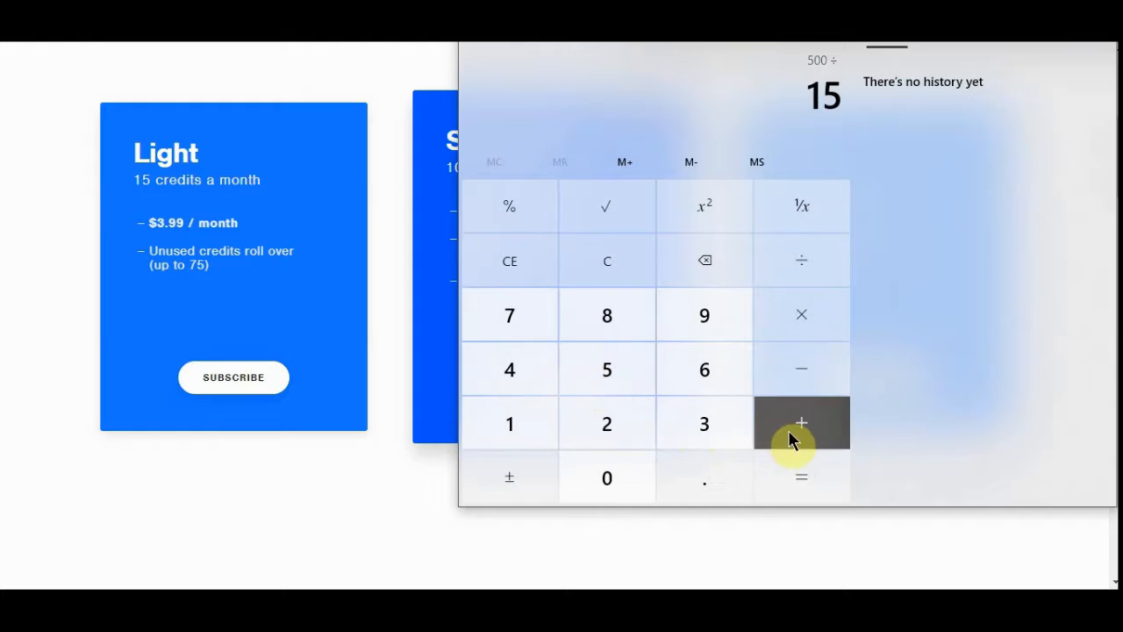
pyautogui.click(805, 476)
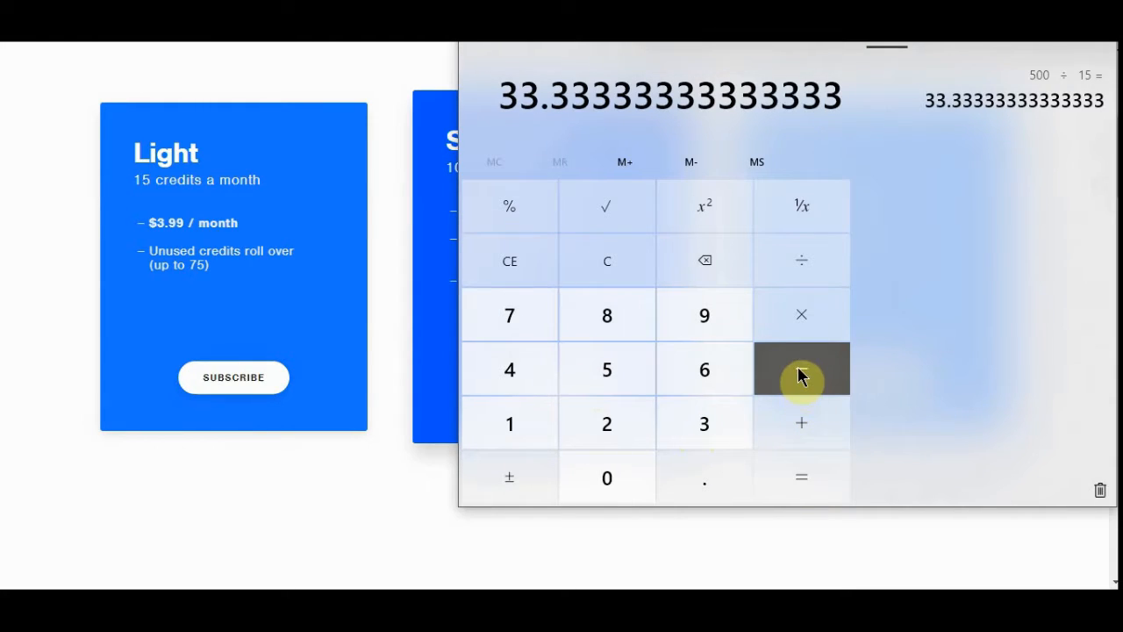
# Multiply the quotient by 5 and close the calculator
pyautogui.click(800, 320)
pyautogui.press('5')
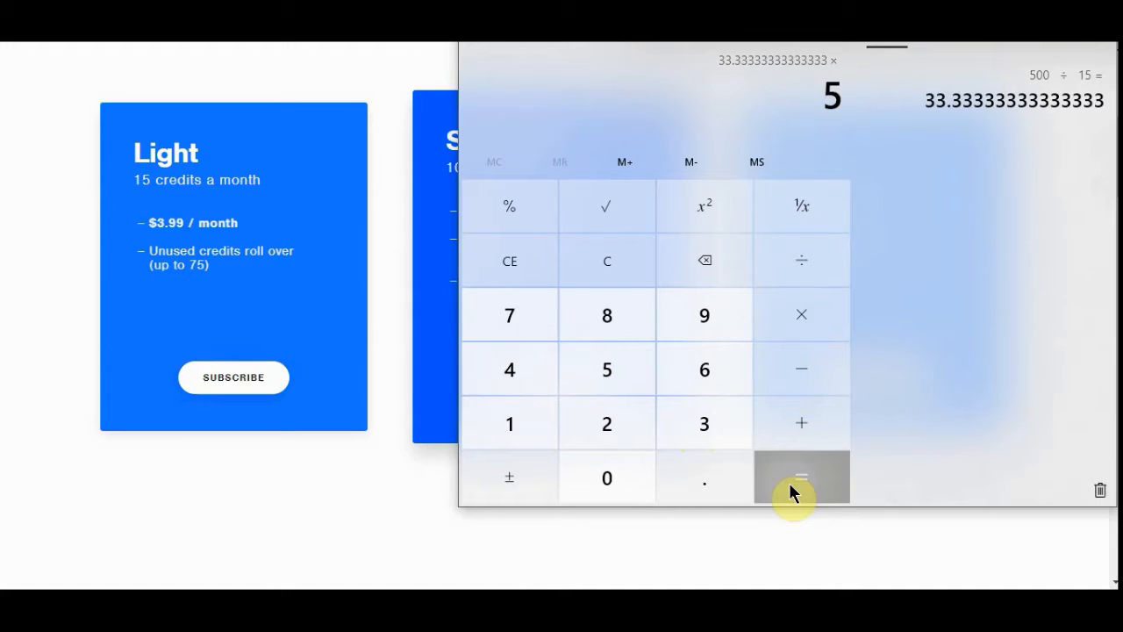
pyautogui.click(792, 489)
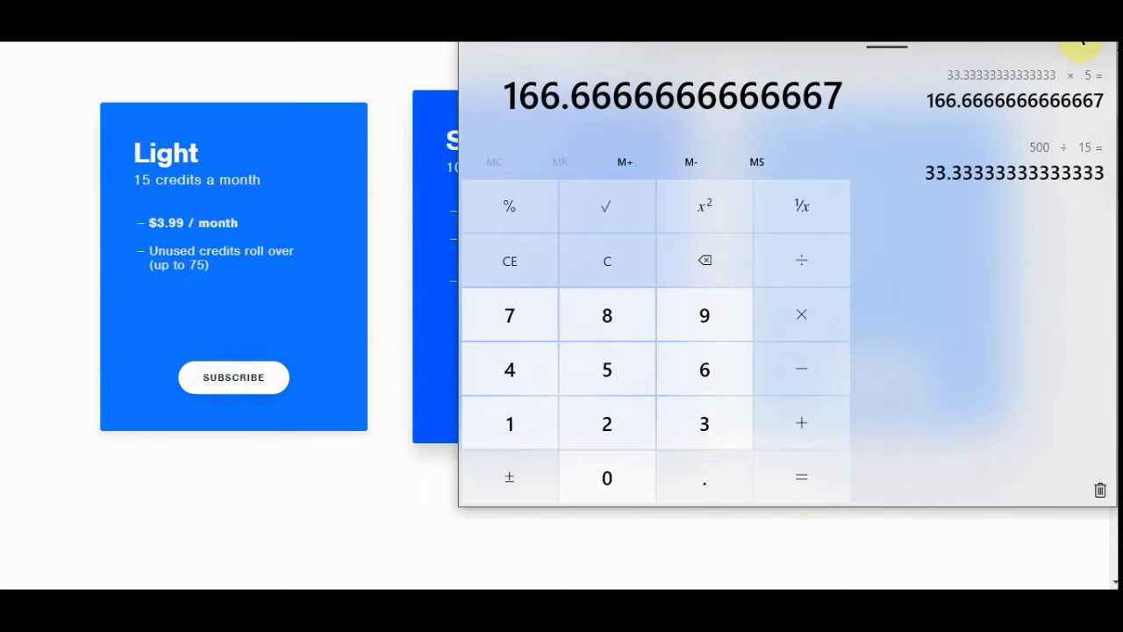
pyautogui.click(1087, 19)
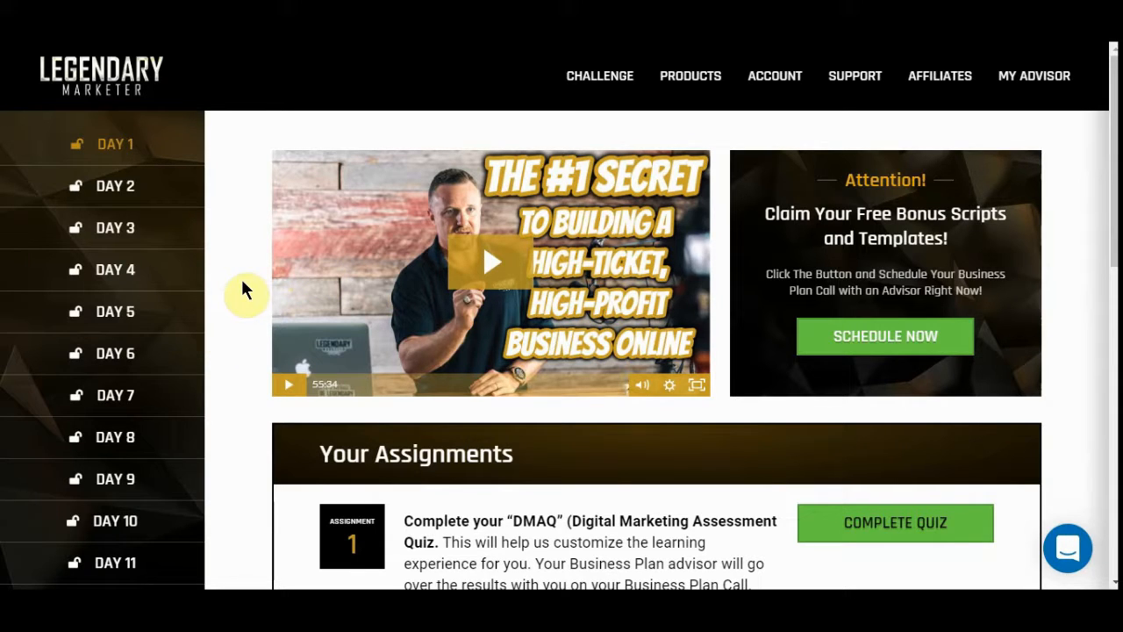
# Look through the Day 1 assignments on the Legendary Marketer challenge page and return to the introductory video
pyautogui.scroll(-1, 245, 277)
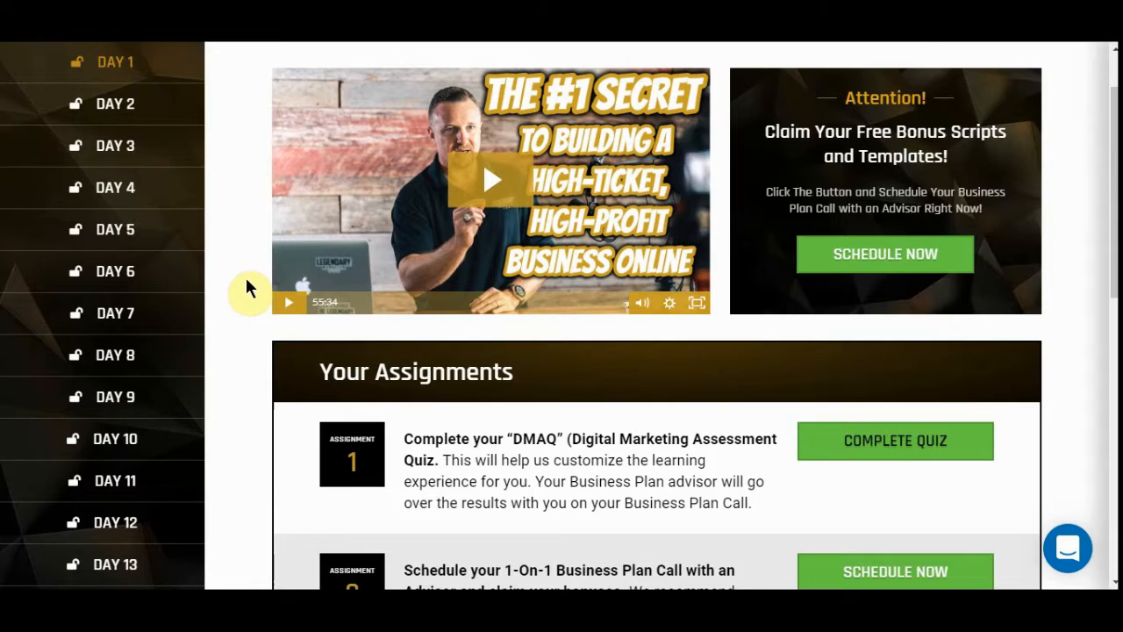
pyautogui.scroll(-3, 246, 279)
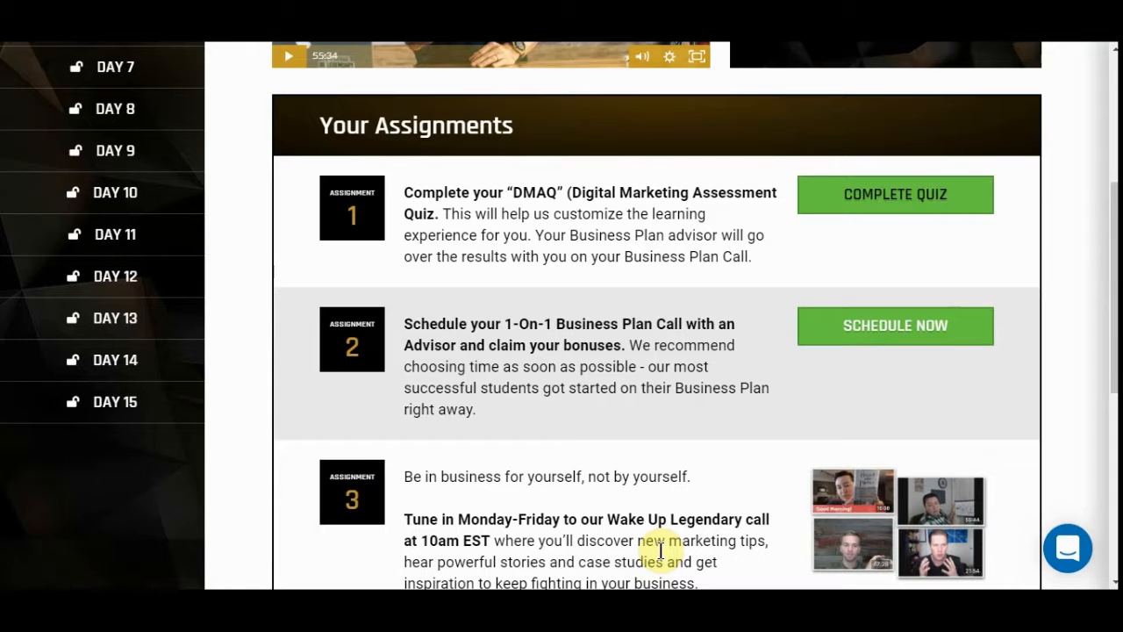
pyautogui.scroll(3, 709, 537)
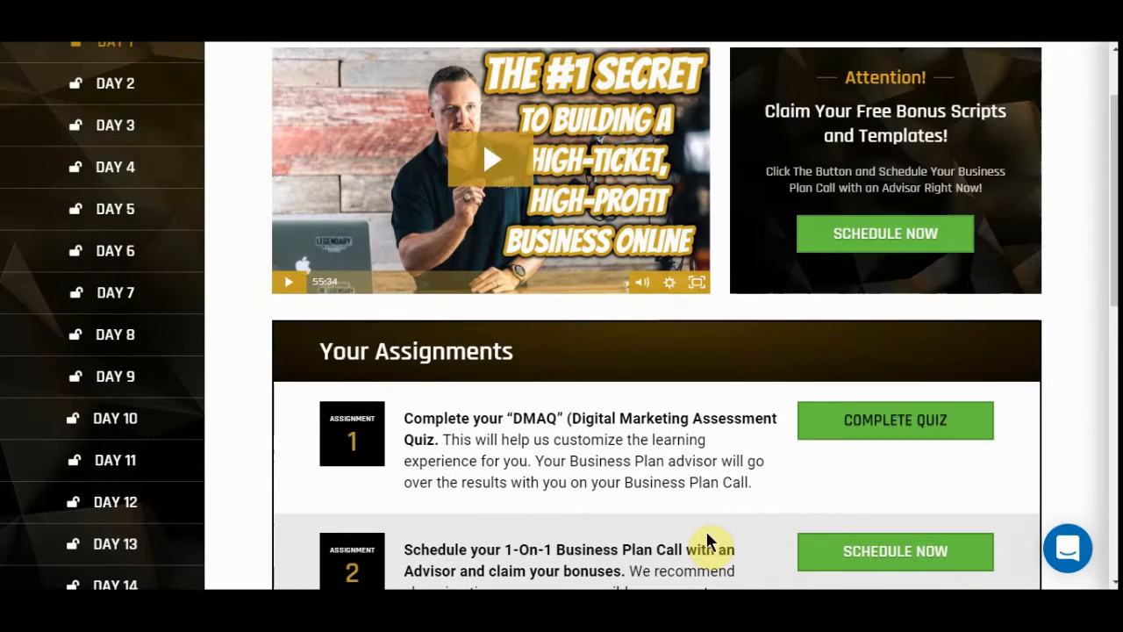
pyautogui.scroll(2, 709, 540)
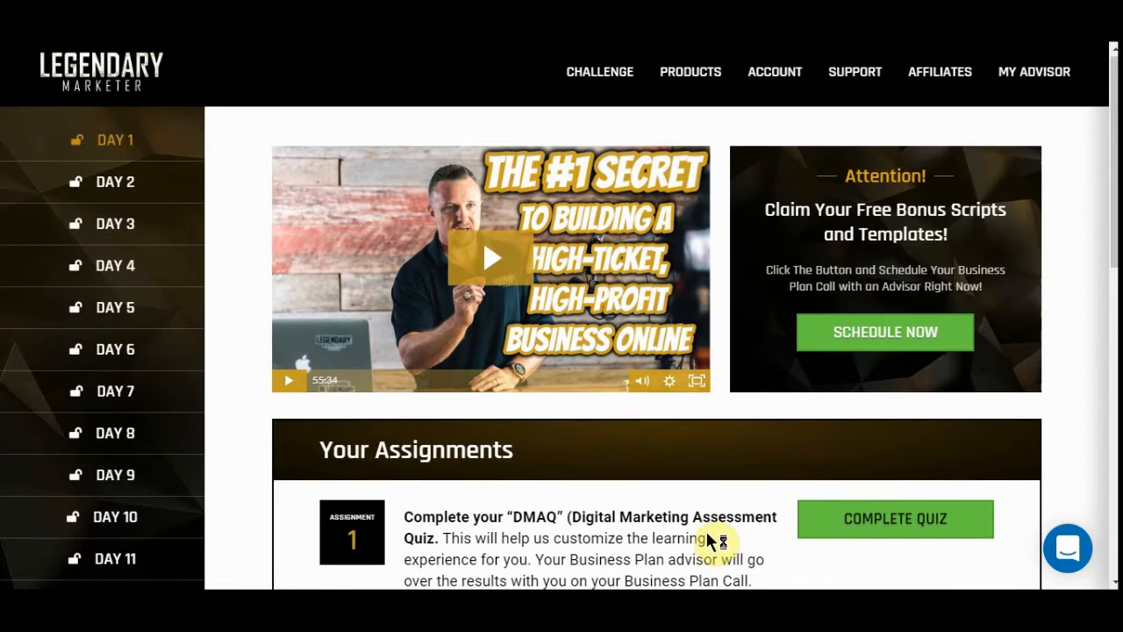